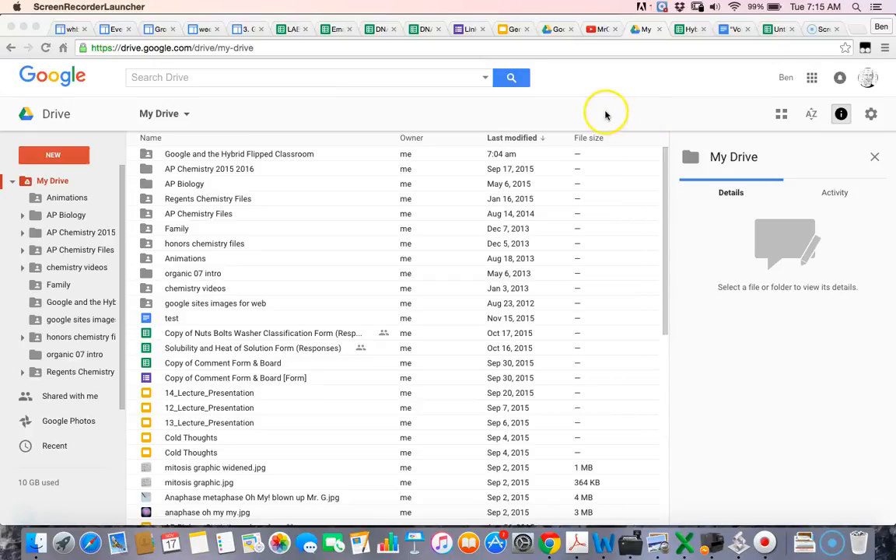
Step: Open the 'Google and the Hybrid Flipped Classroom' folder and bring up its sharing options
click(812, 79)
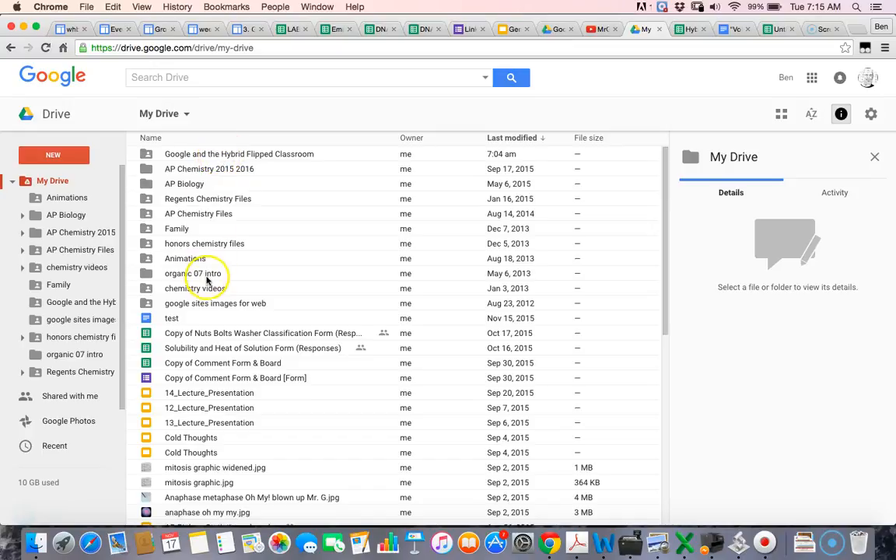
double_click(209, 155)
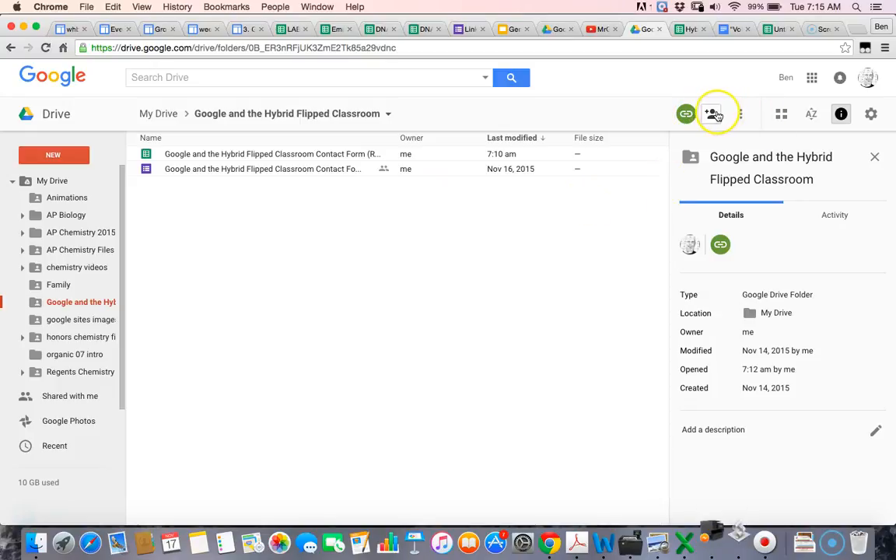
click(714, 115)
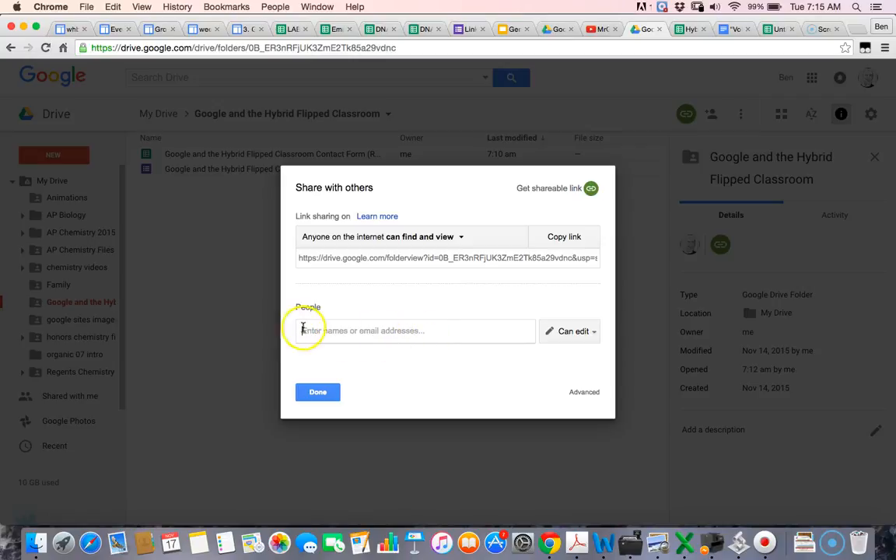
Step: Queue a colleague as a Can edit invitee on the folder, then open Advanced sharing settings
click(427, 340)
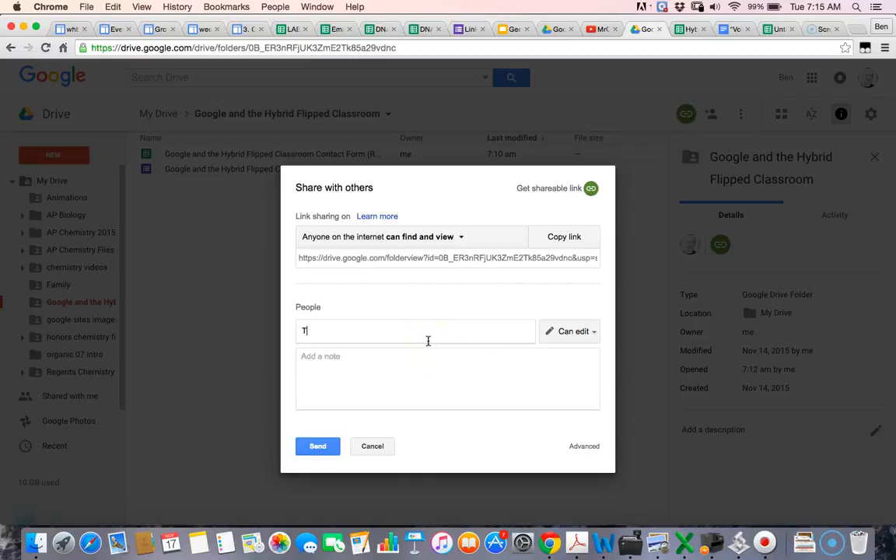
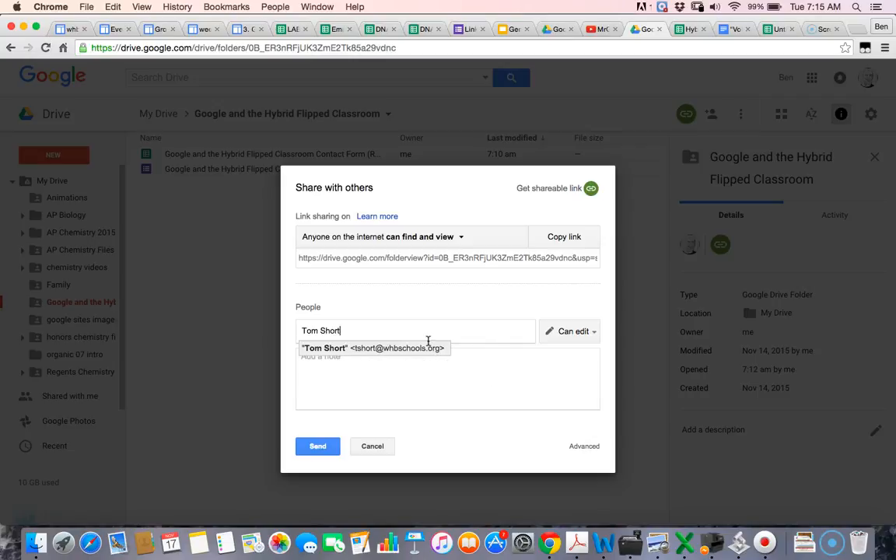
click(441, 350)
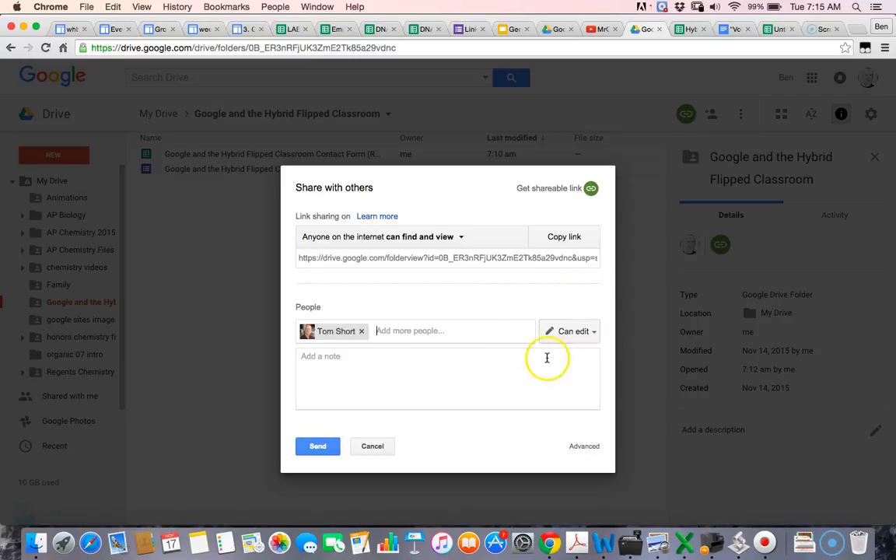
click(585, 447)
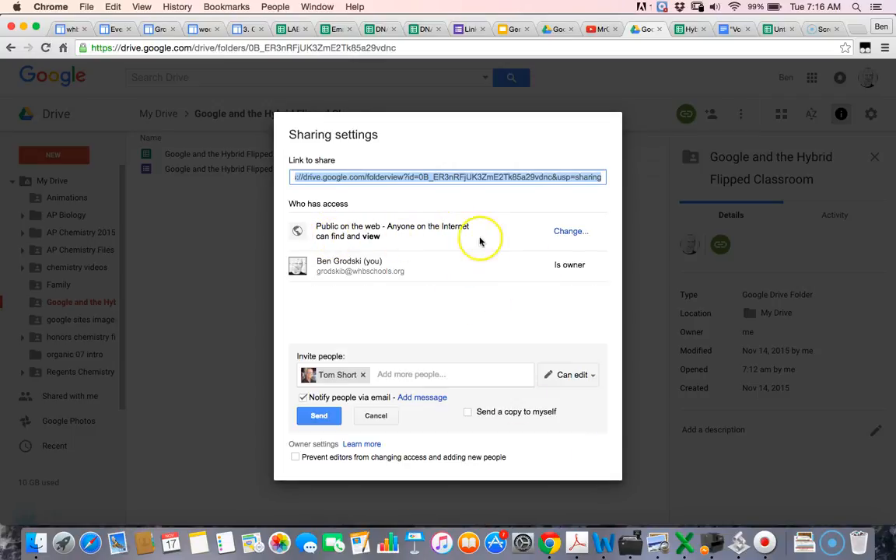
Step: Keep link sharing 'On - Public on the web', remove the colleague invitee, and close sharing
click(570, 231)
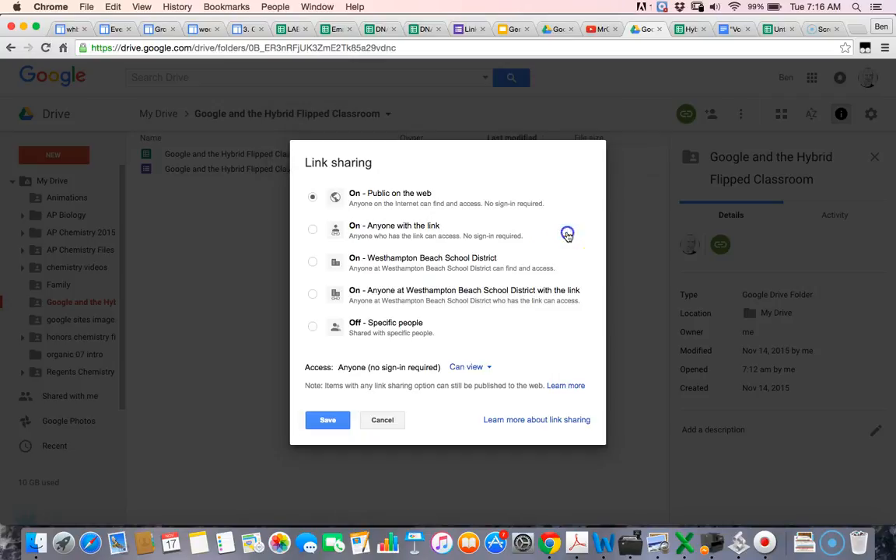
click(328, 425)
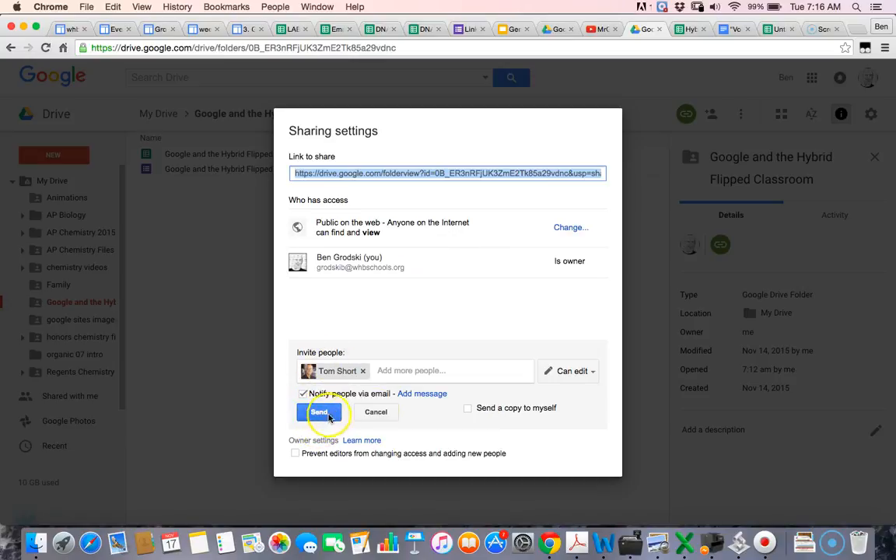
click(362, 371)
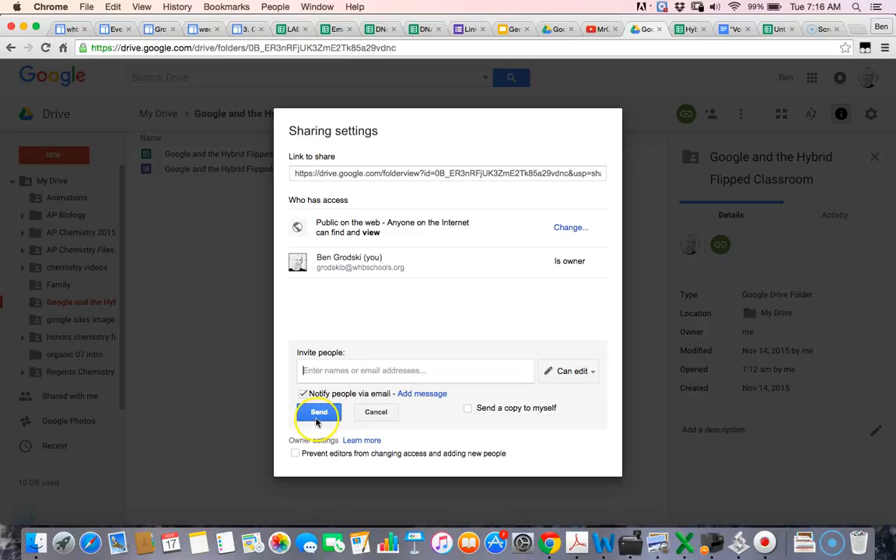
click(318, 418)
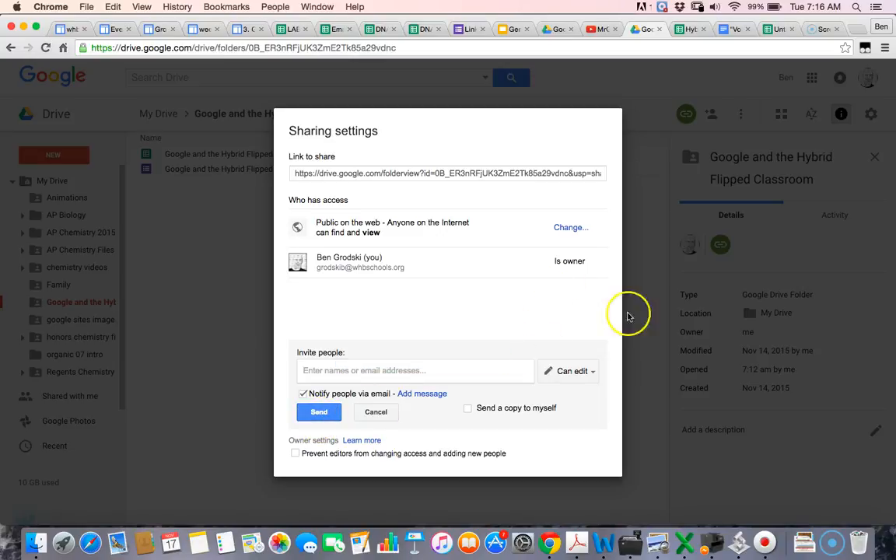
click(381, 421)
click(311, 444)
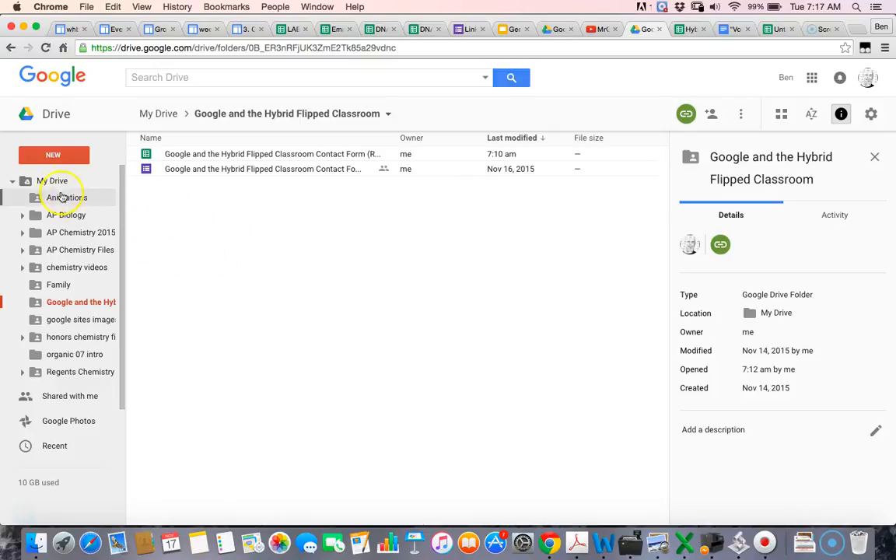
Step: Request a new Google Form from NEW > More inside the Hybrid Flipped Classroom folder
click(53, 154)
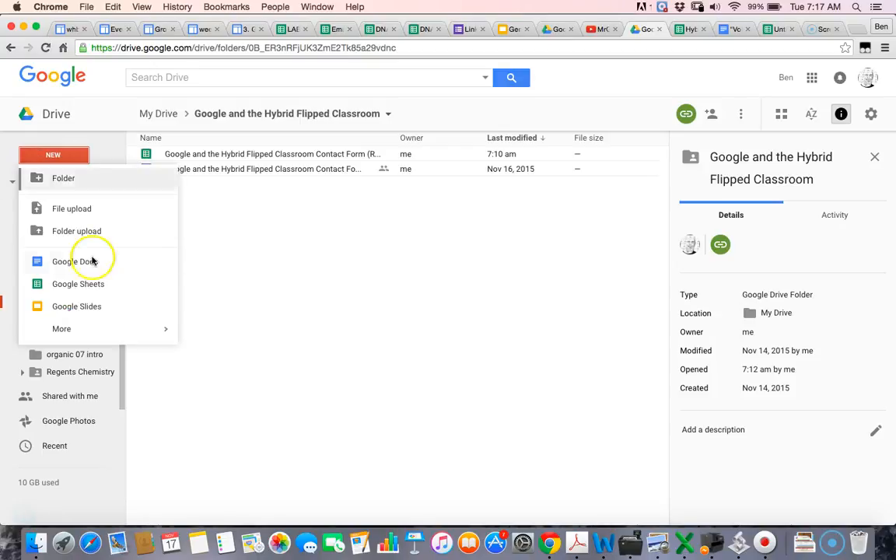
mouse_move(87, 336)
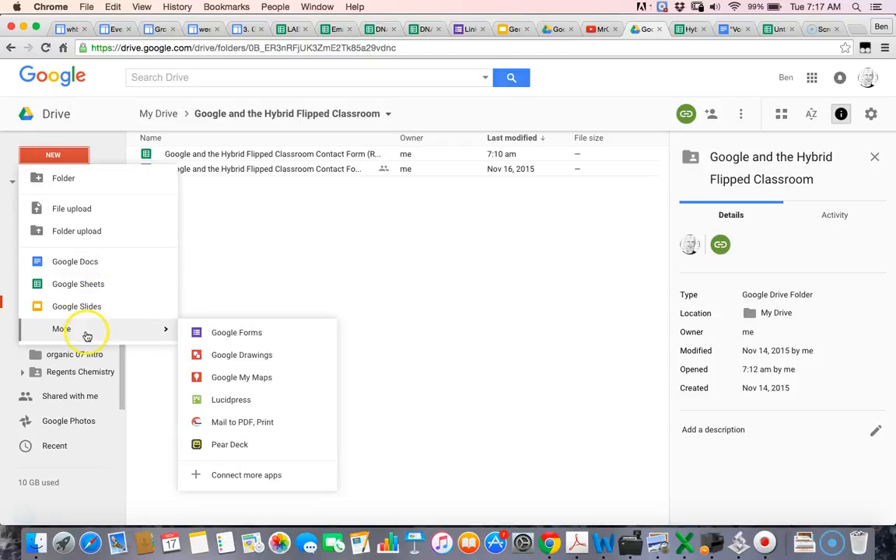
click(242, 336)
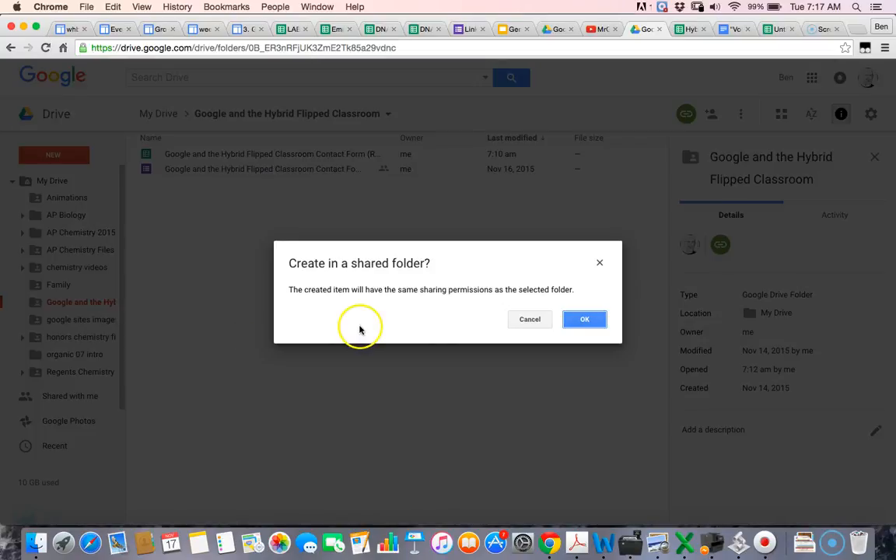
Step: Confirm the shared-folder prompt, drop the district login requirement, and title the form 'Hybrid Classroom Demo'
click(586, 320)
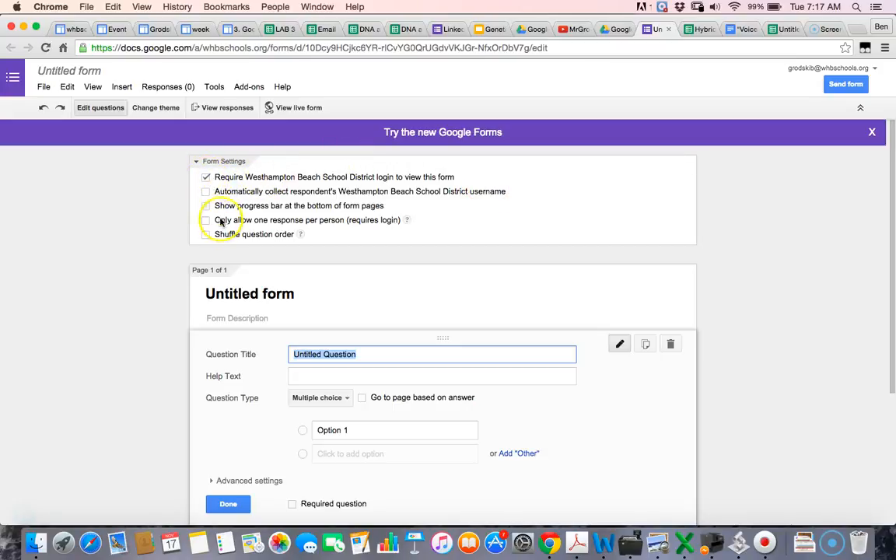
click(206, 178)
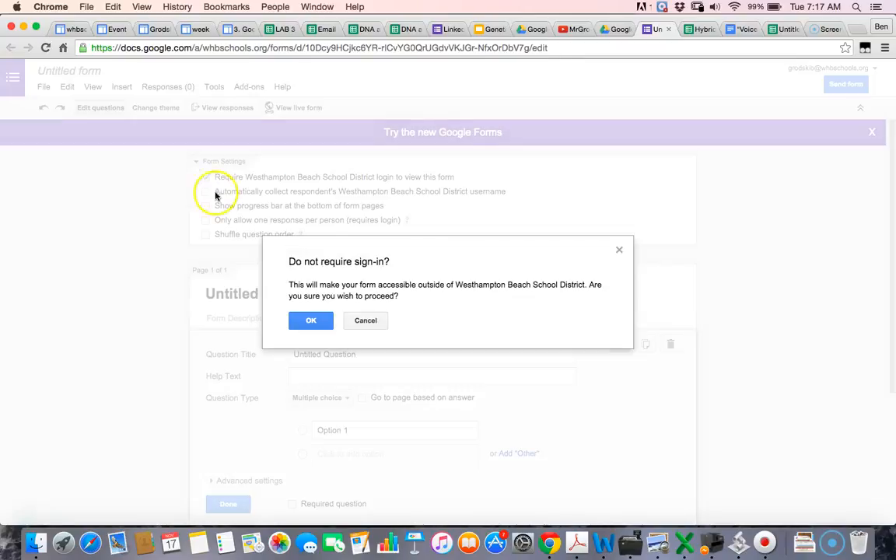
click(311, 319)
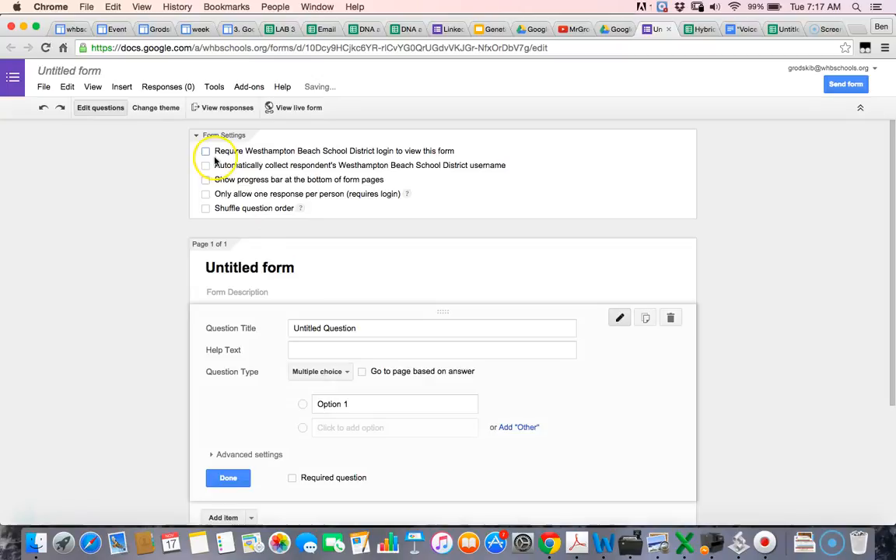
click(295, 268)
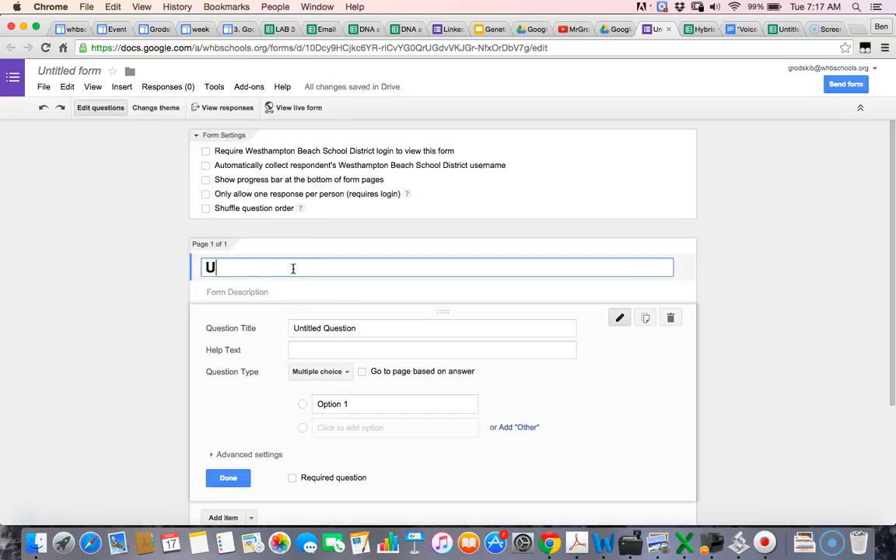
text(Hybri)
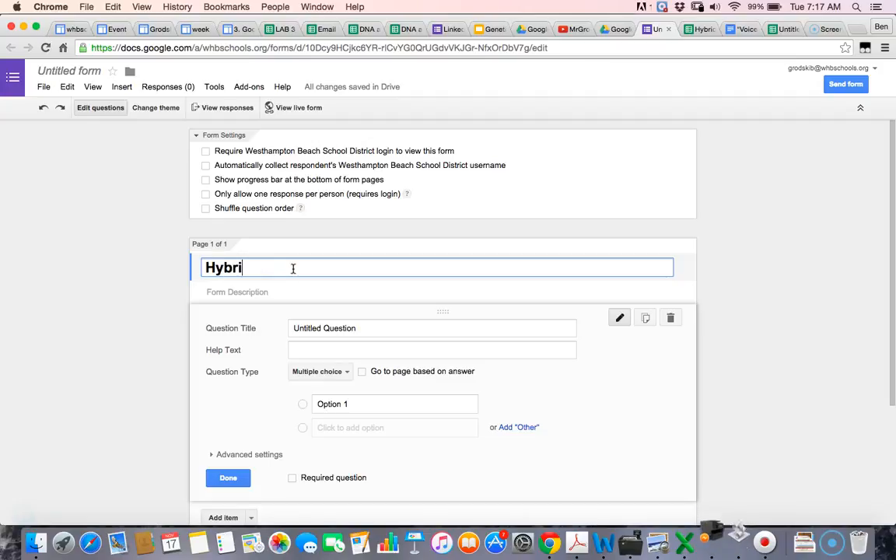
text(d Classroom Demo)
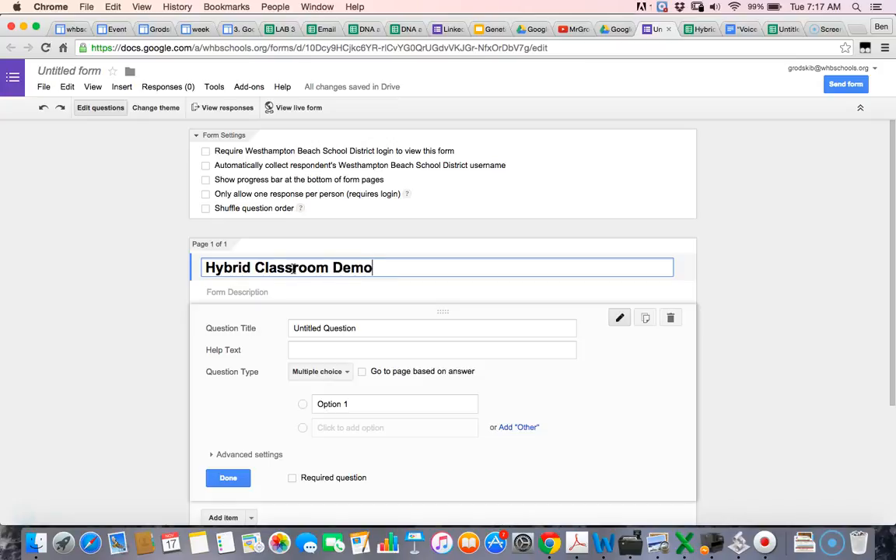
click(265, 294)
Step: Enter 'test' as the form description and apply the Basic theme
text(test)
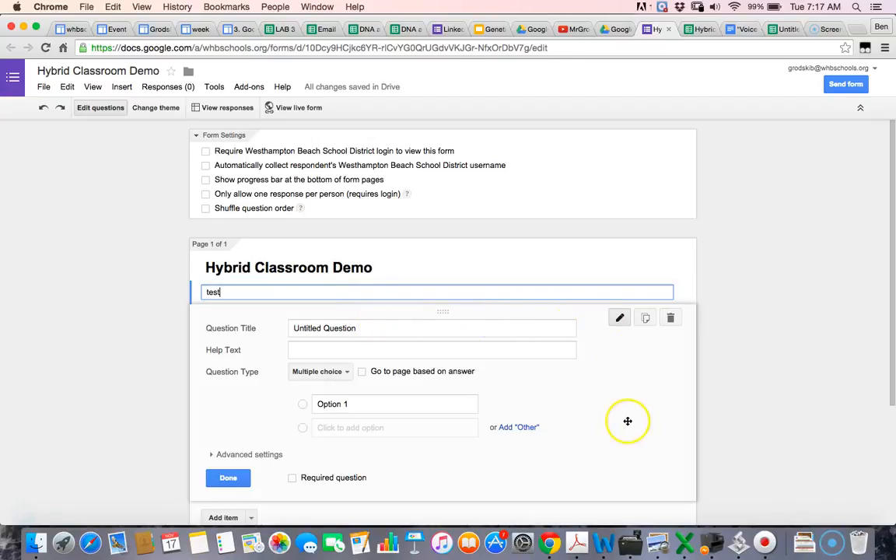
click(154, 109)
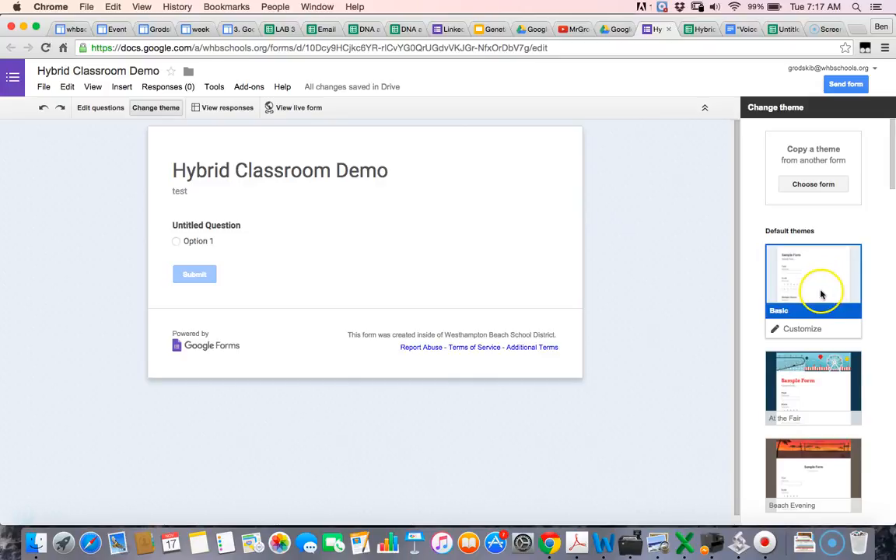
click(819, 315)
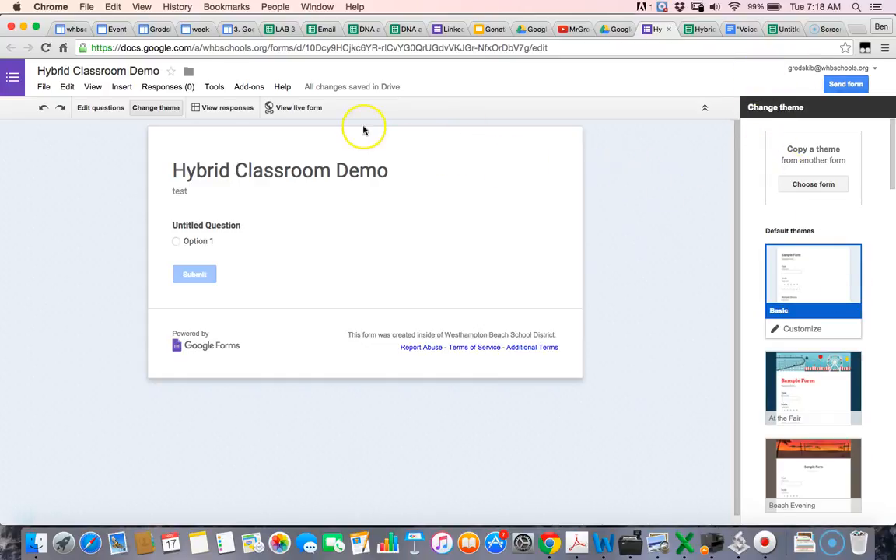
click(95, 114)
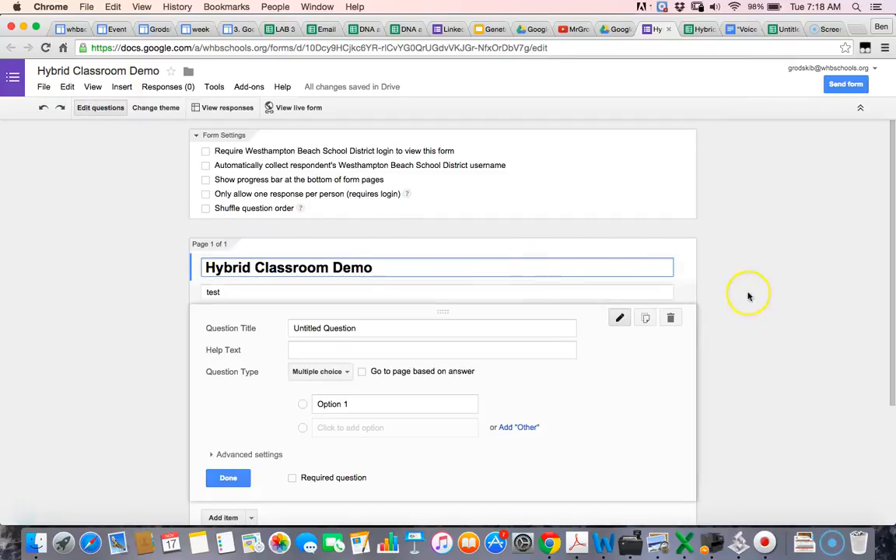
Step: Set the 'First Name:' question's answer type to short Text
scroll(790, 363, down, 1)
scroll(790, 363, down, 2)
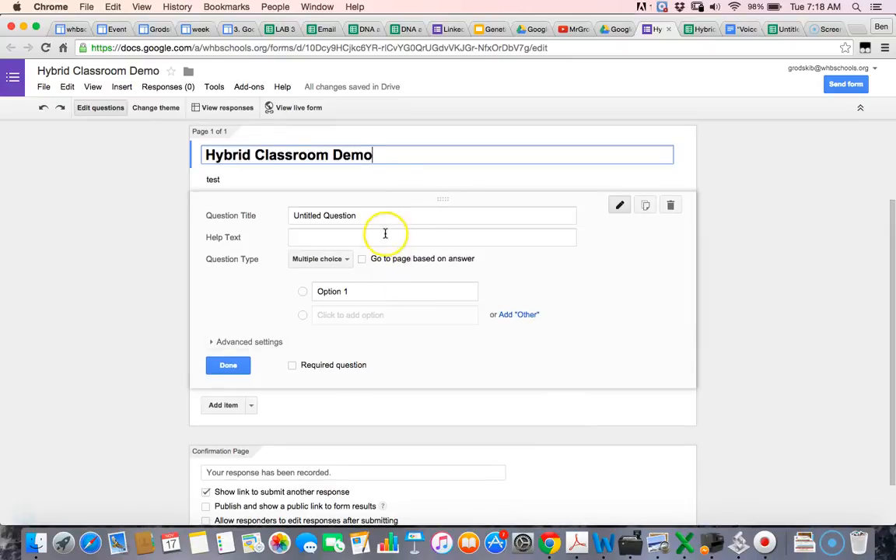
click(542, 412)
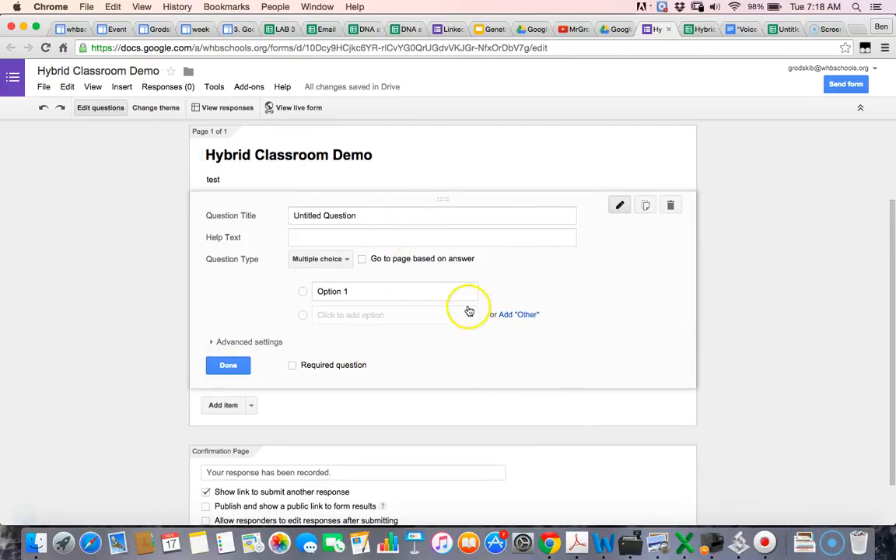
click(364, 217)
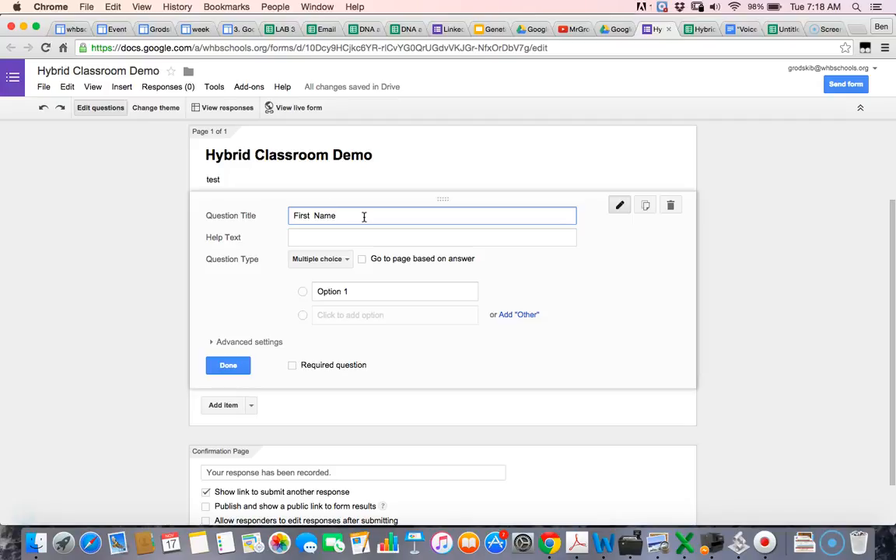
click(346, 259)
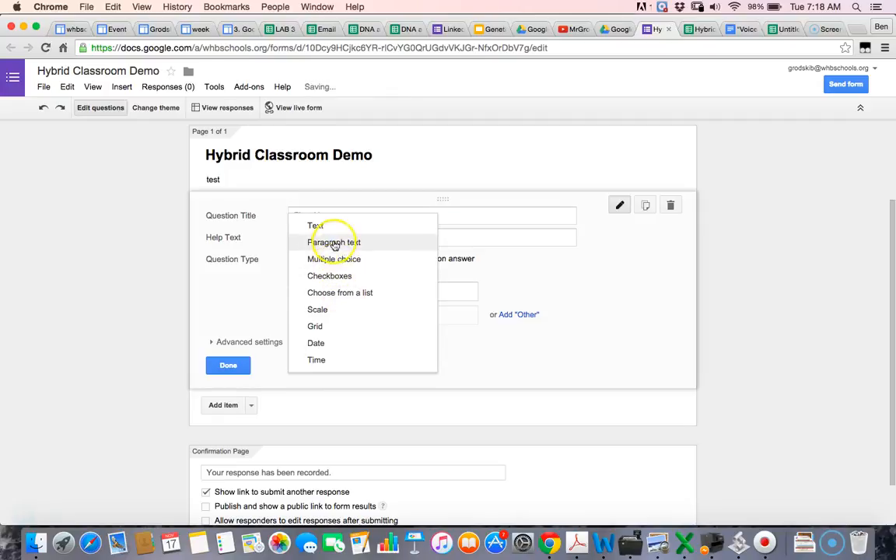
click(331, 233)
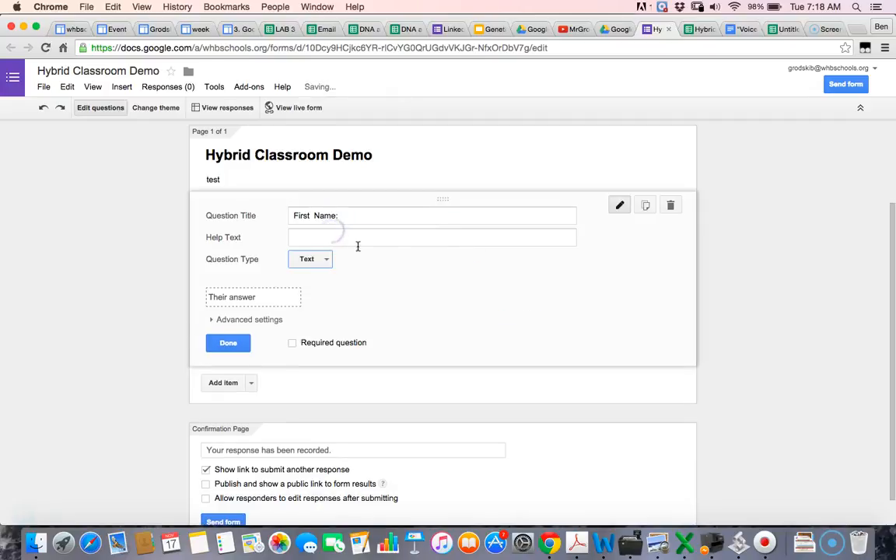
Step: Make 'First Name:' required, review its advanced settings, and save the question
click(318, 260)
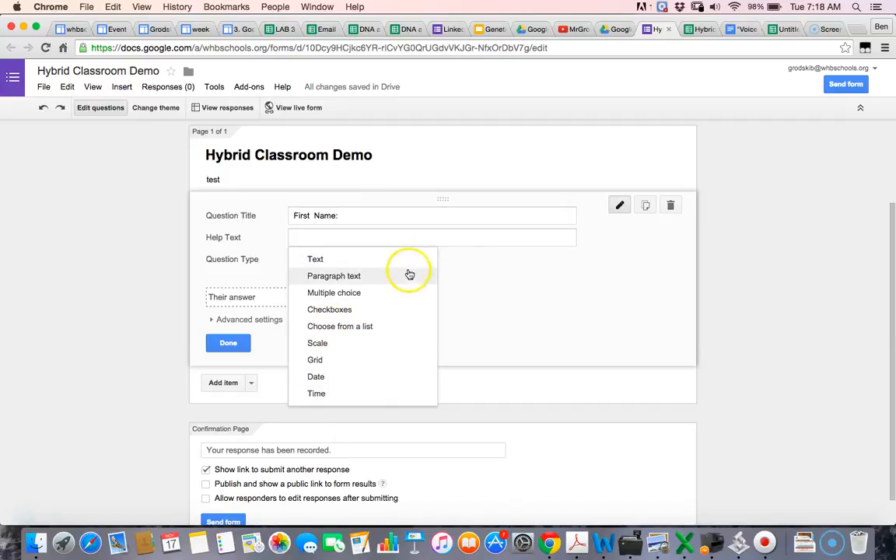
click(644, 264)
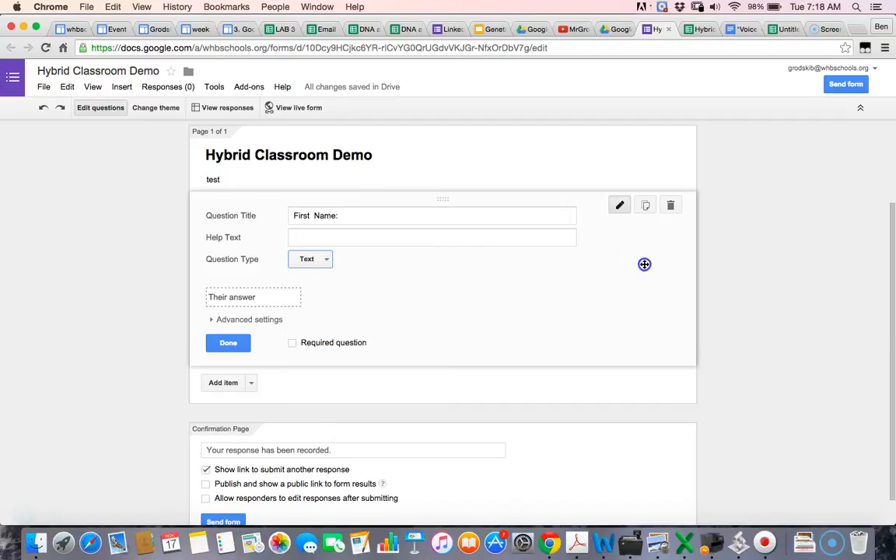
click(293, 343)
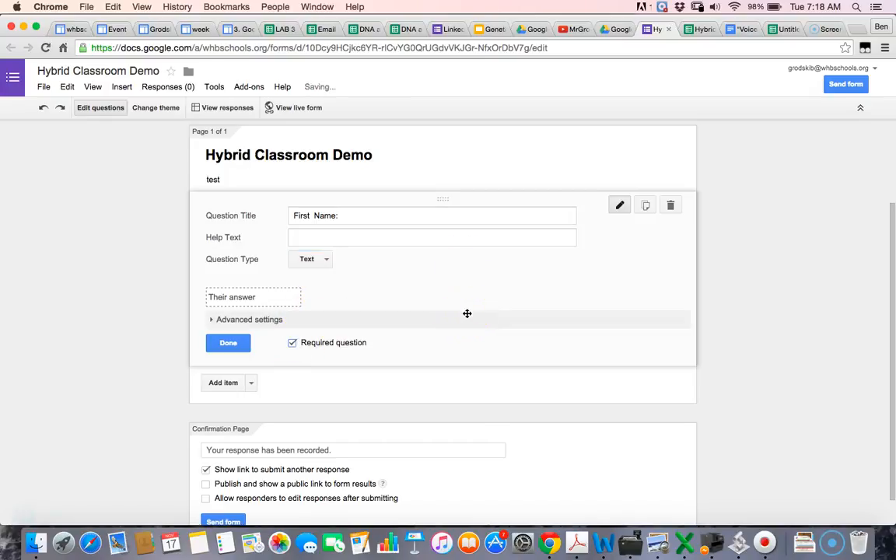
click(211, 320)
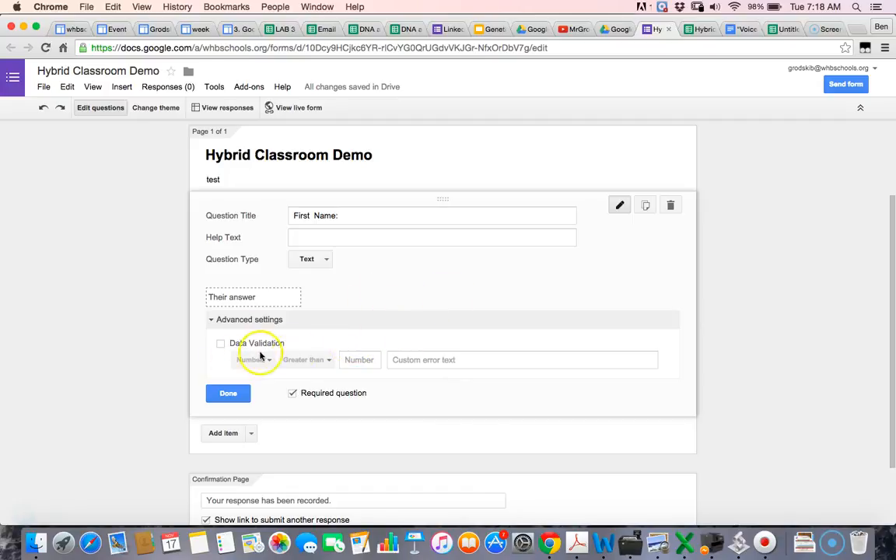
click(324, 261)
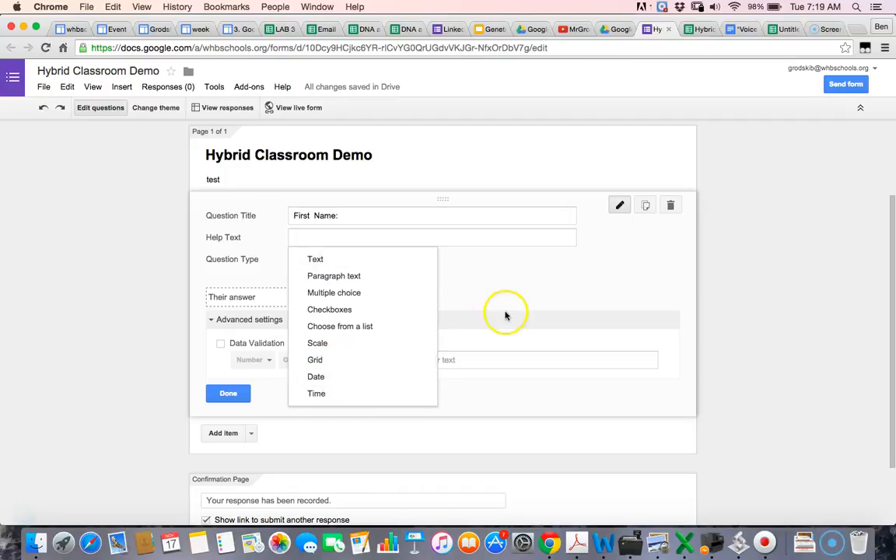
click(475, 272)
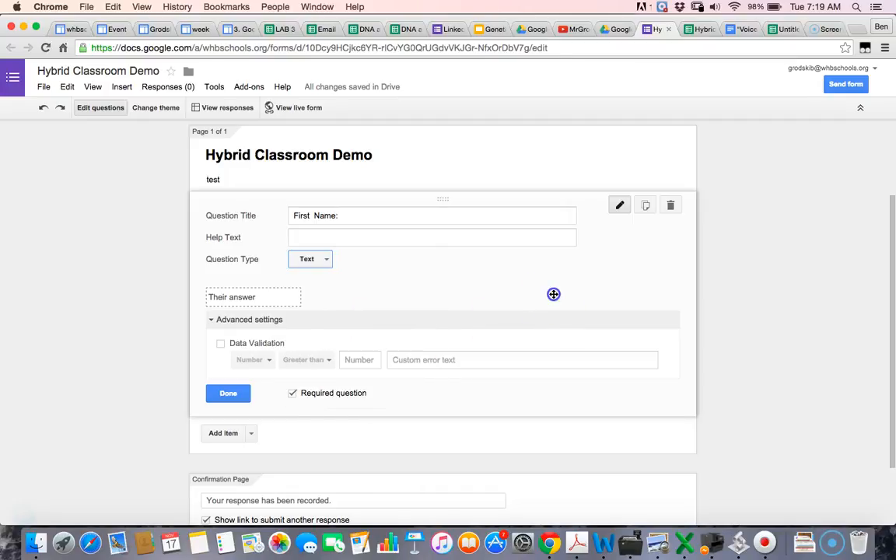
click(227, 394)
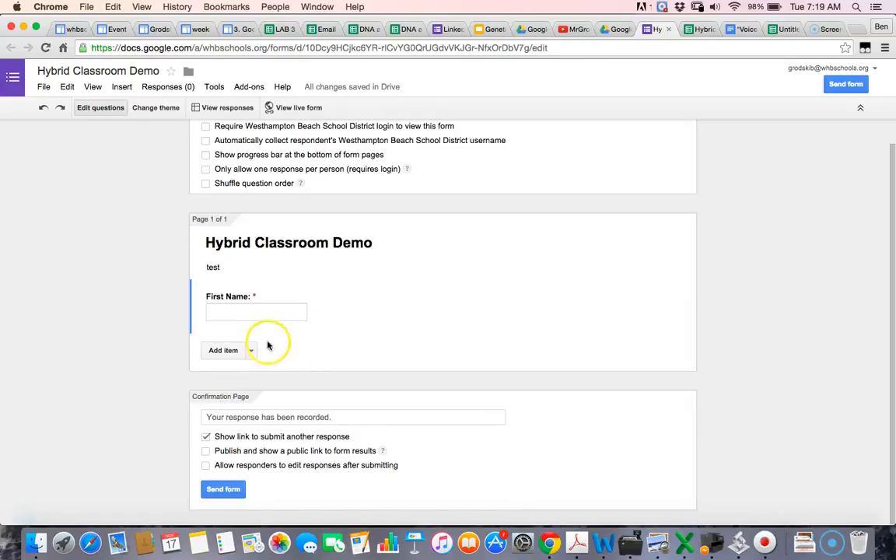
Step: Add a new question titled 'Last:' with the short Text answer type
click(228, 351)
text(La)
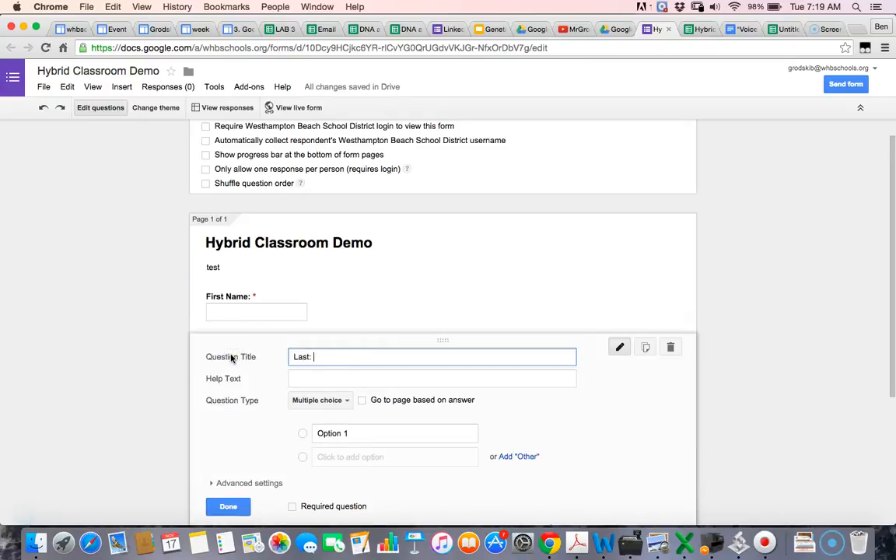
text(st:)
click(327, 400)
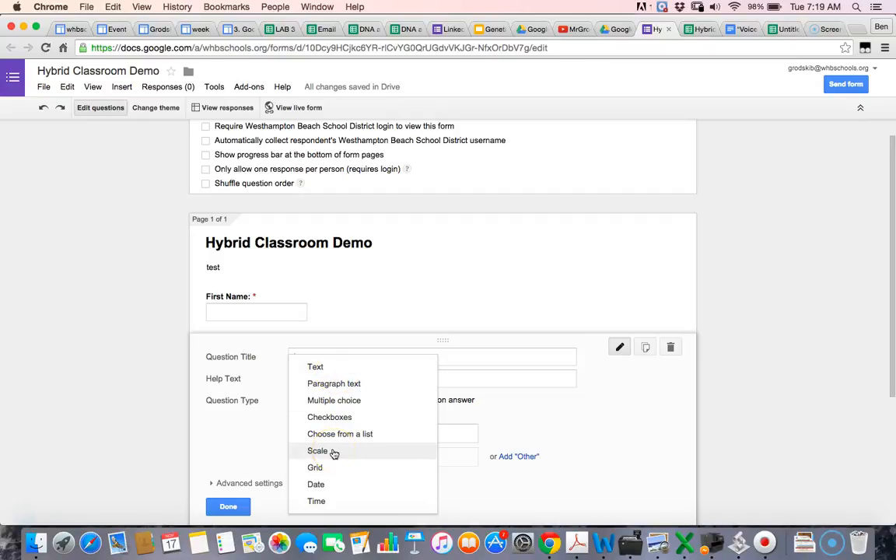
click(332, 420)
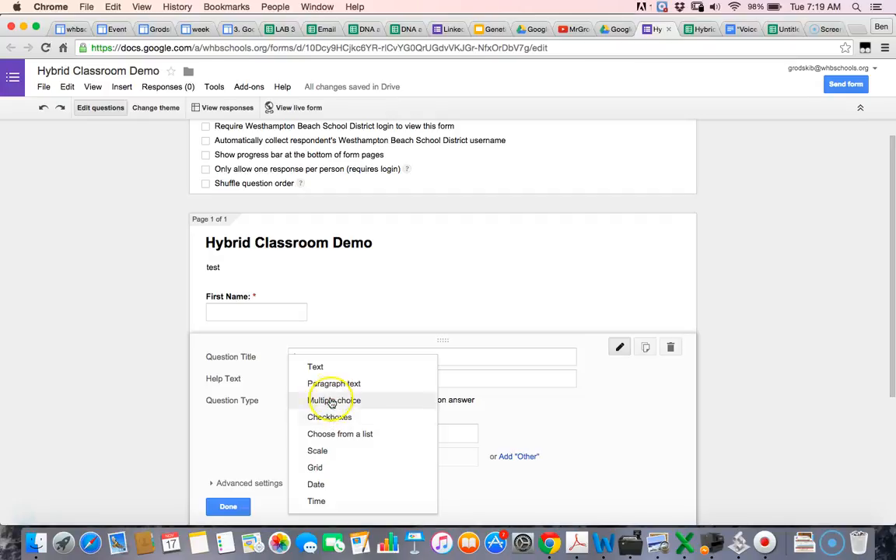
click(323, 374)
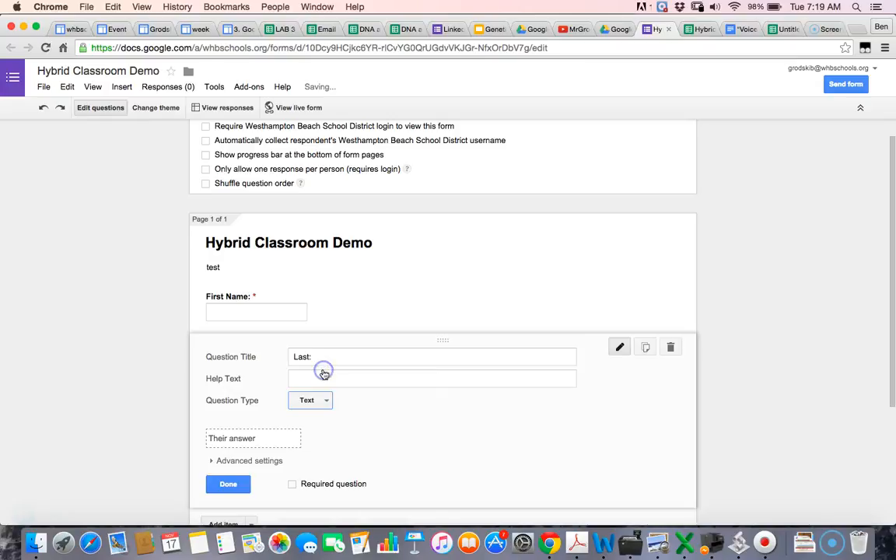
Step: Retitle it 'Last Name:', make it required, save it, and add another question
click(322, 358)
key(BackSpace)
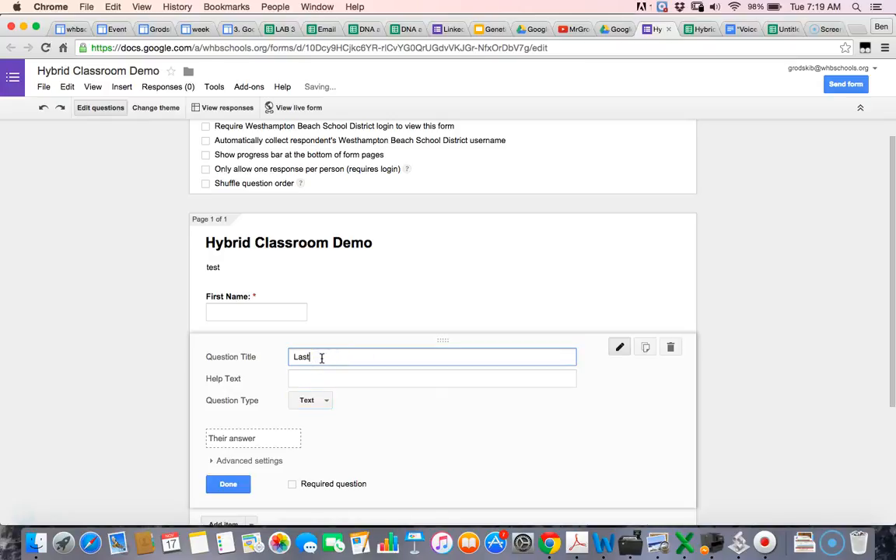
text(Name:)
click(292, 484)
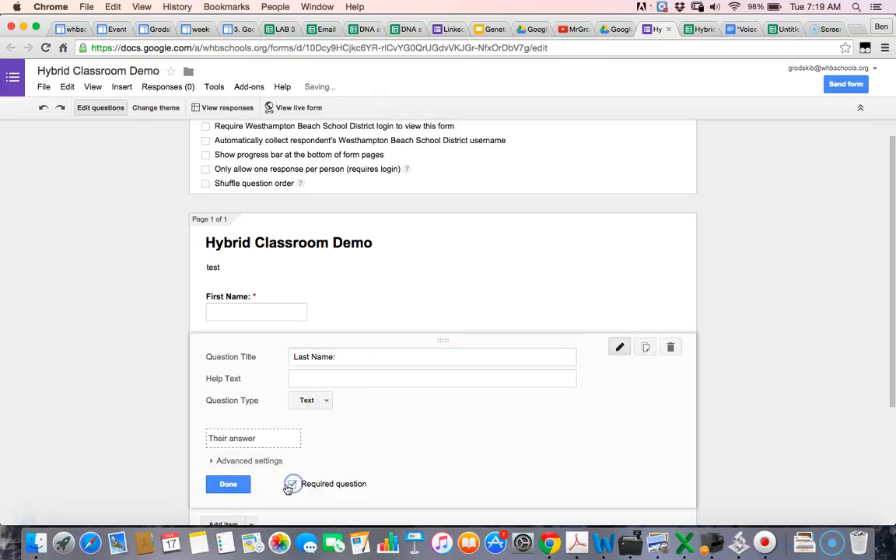
click(233, 485)
click(229, 405)
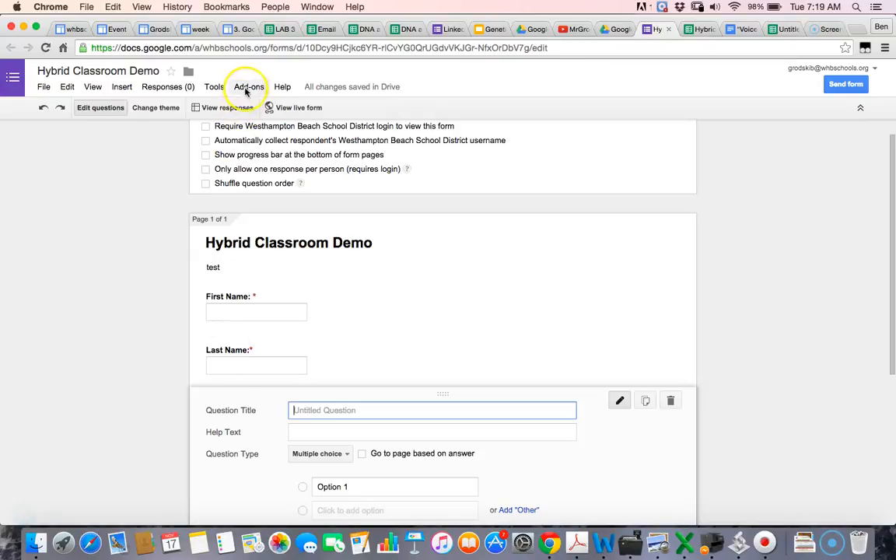
Step: Title the new question 'Email:', set it to short Text, make it required, and save it
text(B)
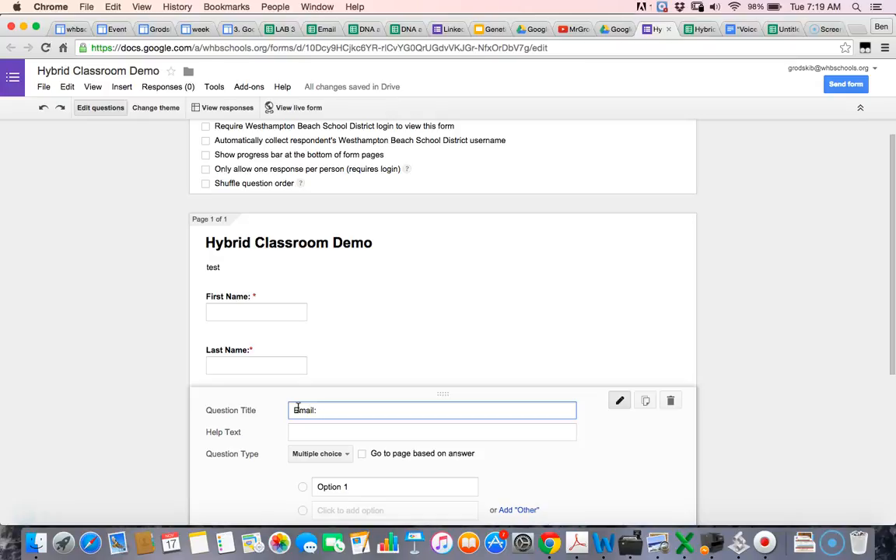
click(290, 410)
scroll(294, 406, down, 1)
click(340, 434)
click(333, 378)
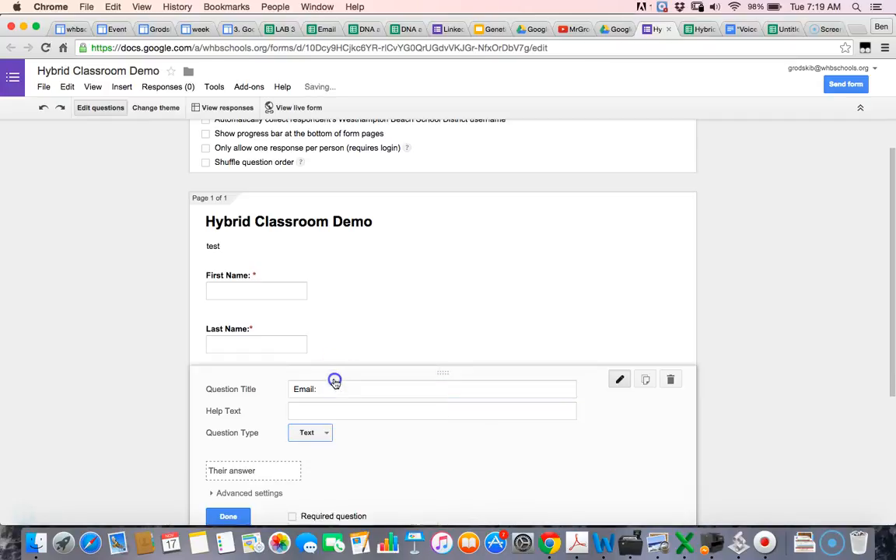
scroll(327, 477, down, 1)
scroll(327, 477, down, 1)
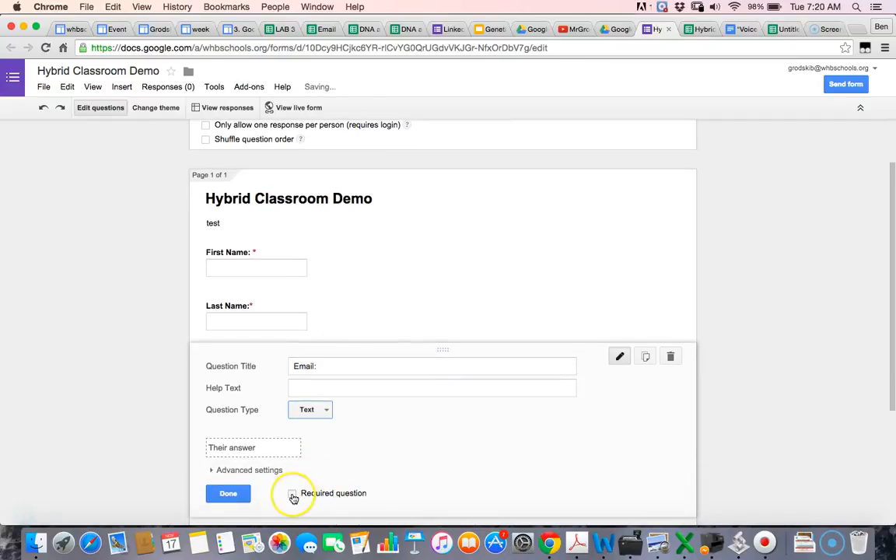
click(292, 494)
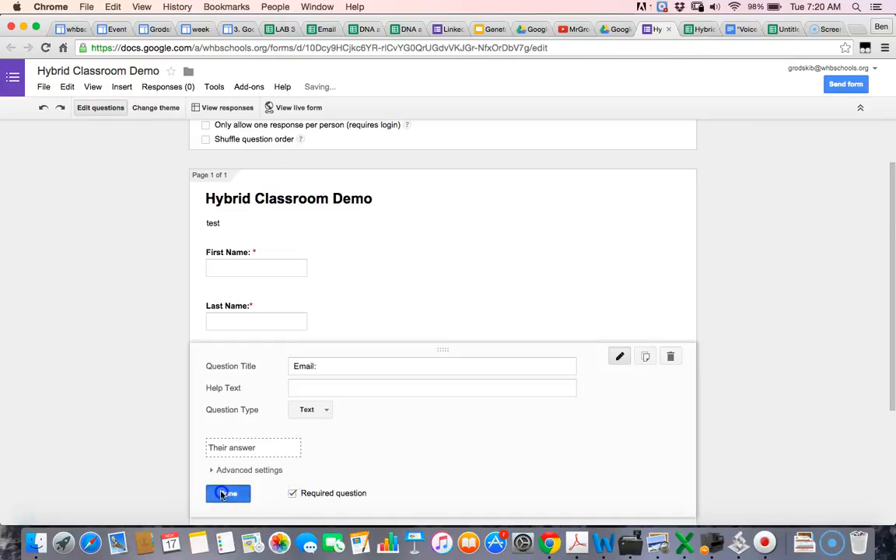
click(226, 493)
scroll(461, 269, up, 2)
scroll(462, 269, down, 2)
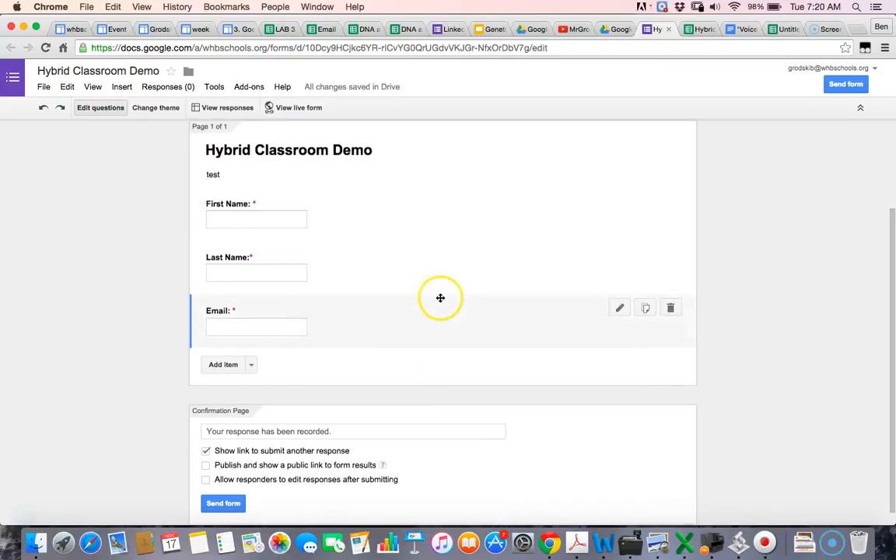
scroll(440, 298, down, 1)
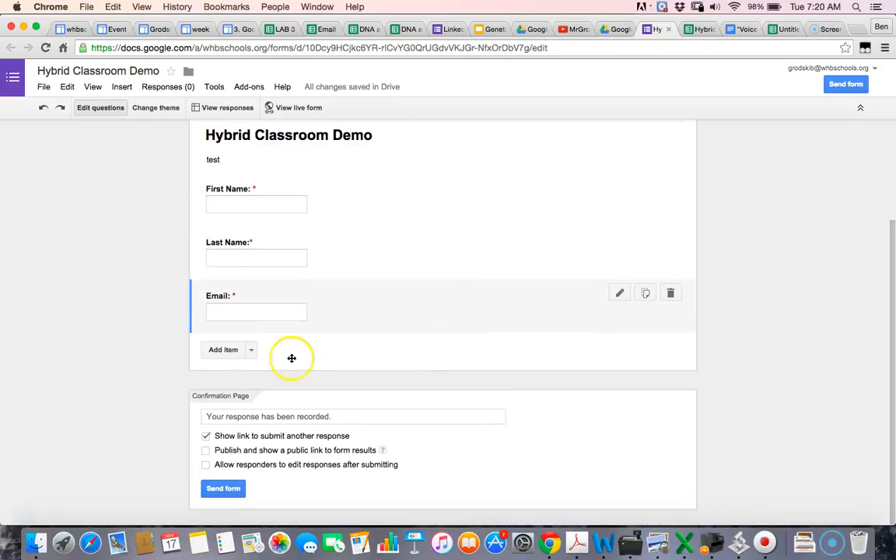
Step: Add a multiple-choice question below Email titled '1. How old are you?'
click(25, 511)
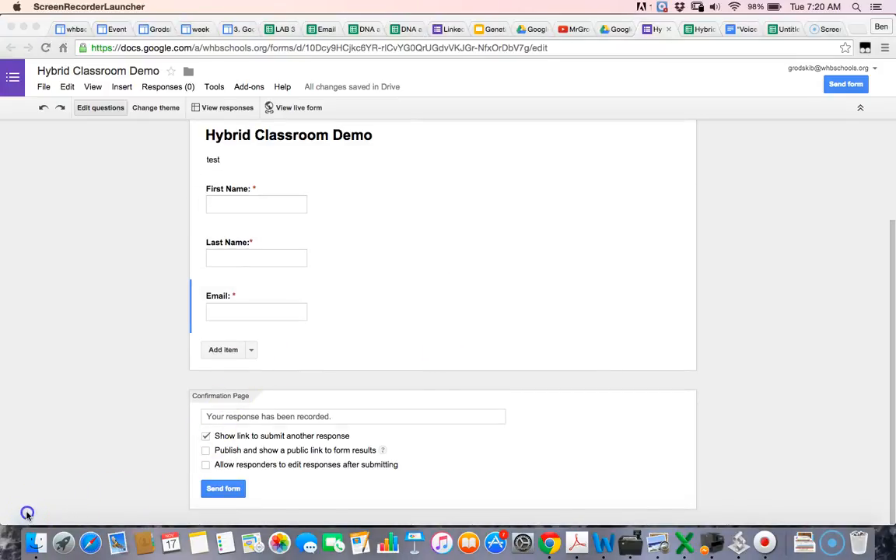
click(225, 350)
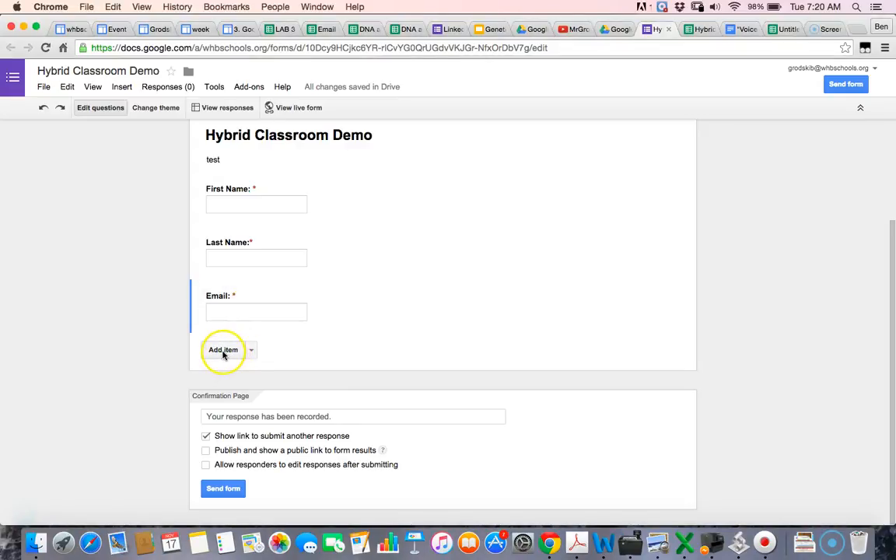
click(224, 350)
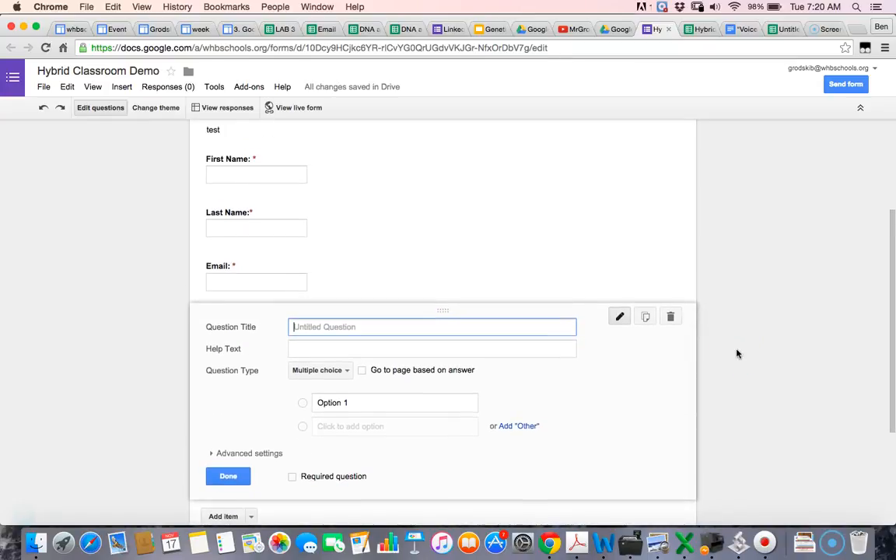
text(1.)
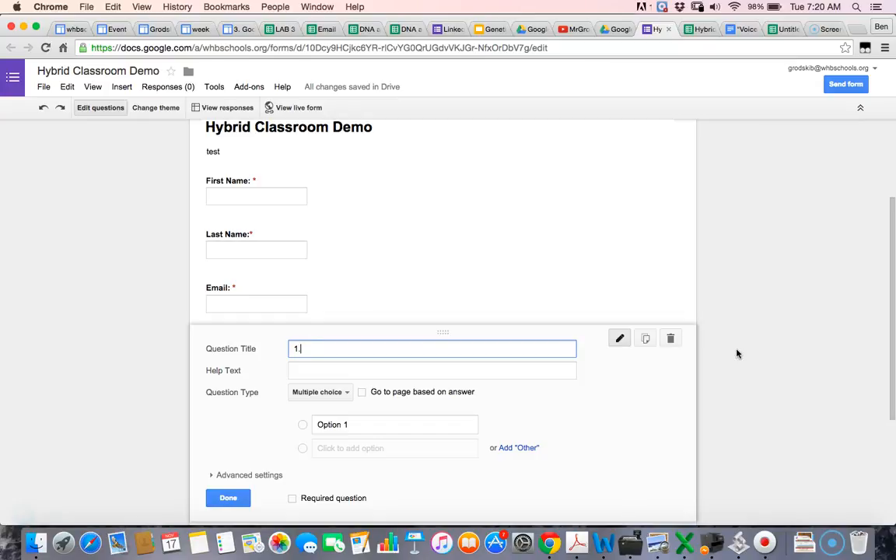
scroll(817, 353, down, 2)
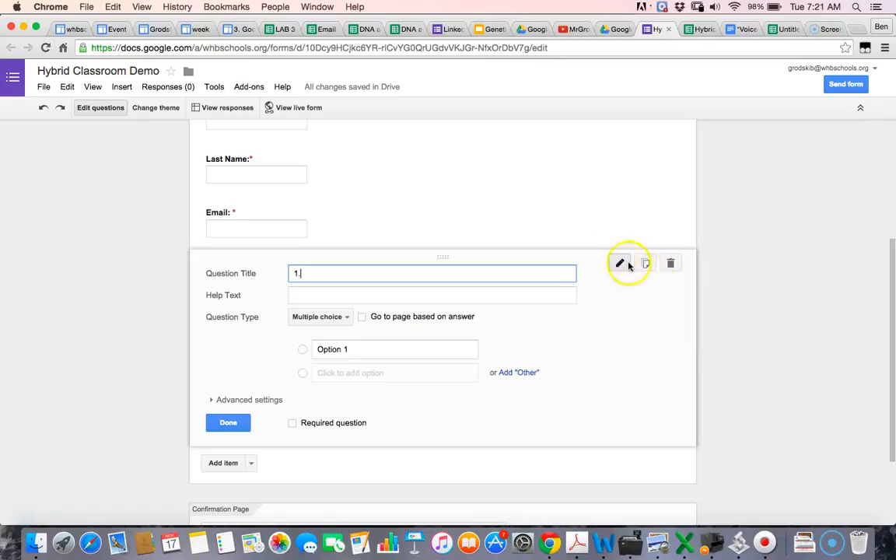
text(.)
text(H)
text(ow old are you)
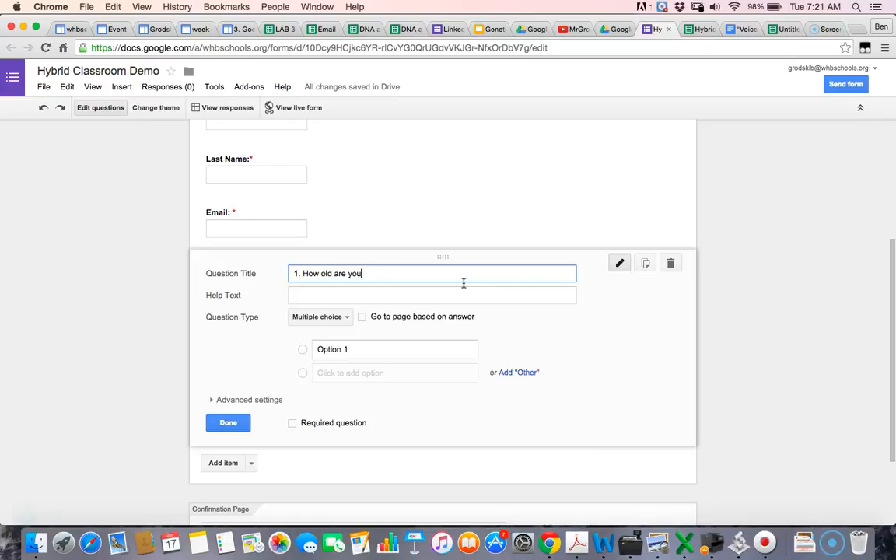
text(?)
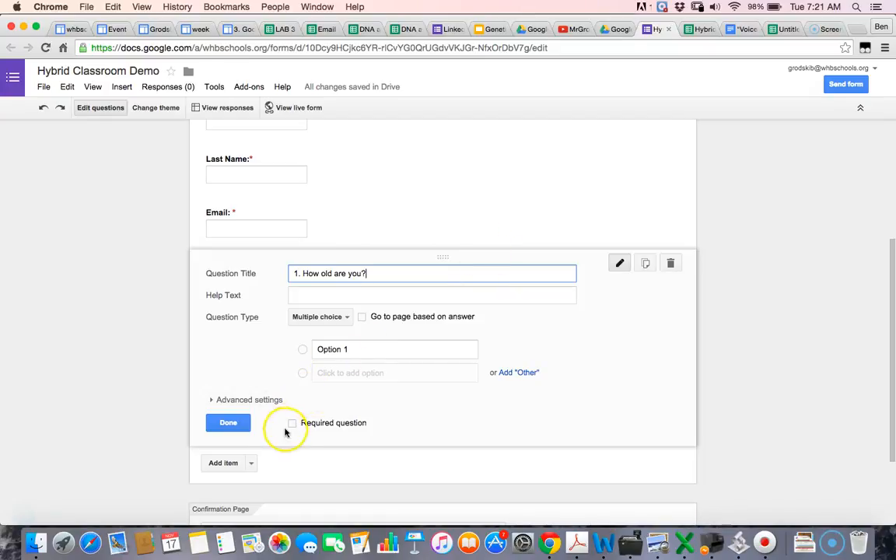
click(342, 317)
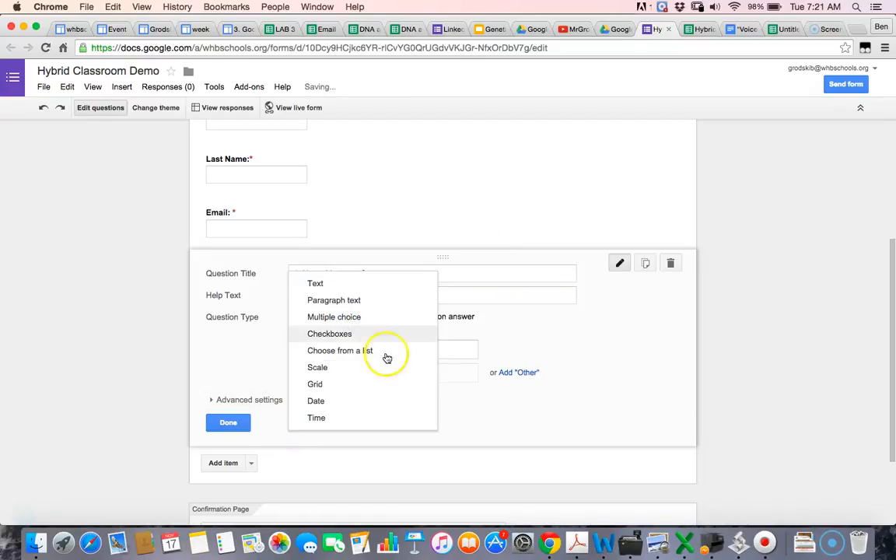
Step: Enter the age question's choices A: 10, B: 27 and C: 34
click(524, 330)
click(357, 344)
key(BackSpace)
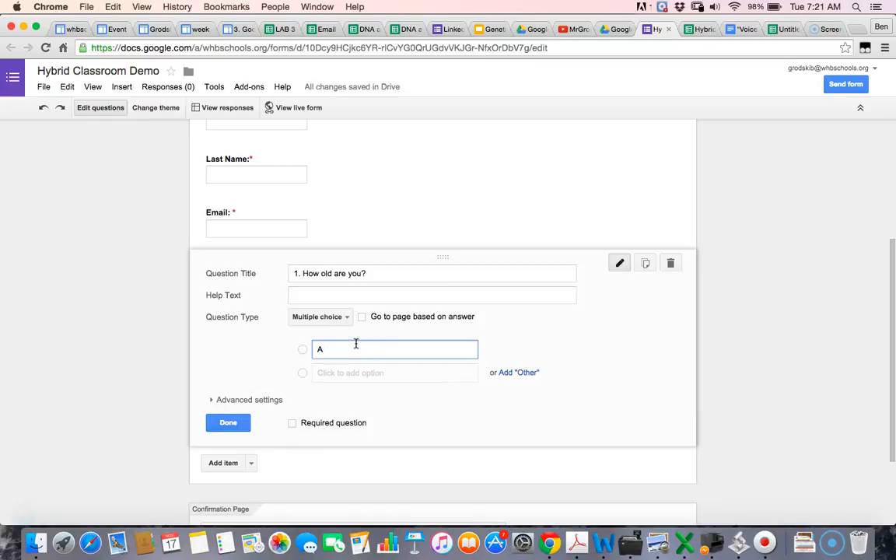
text(A: 10)
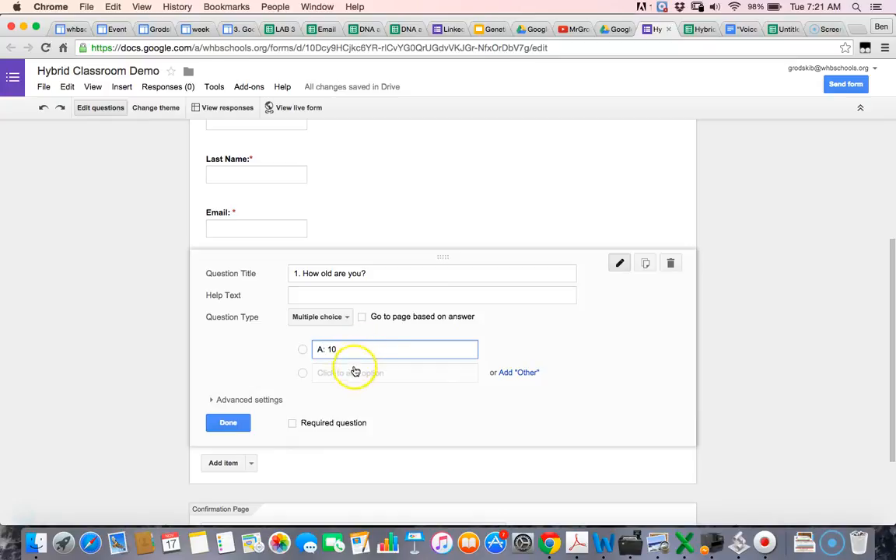
click(354, 373)
text(B)
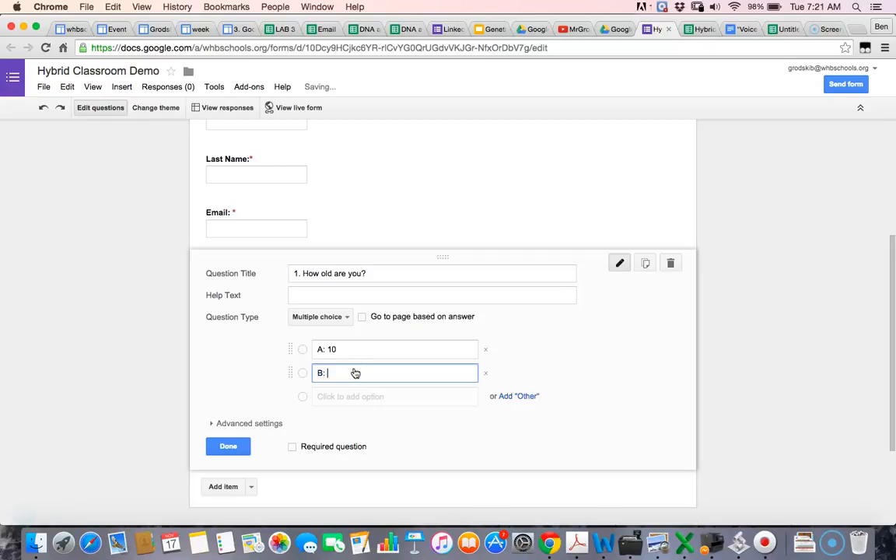
text(: 27)
click(354, 397)
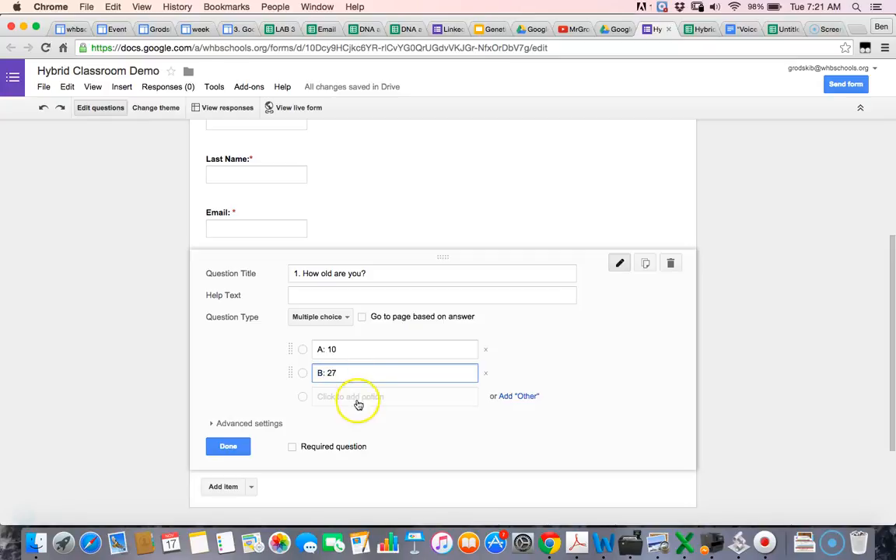
text(C: 34)
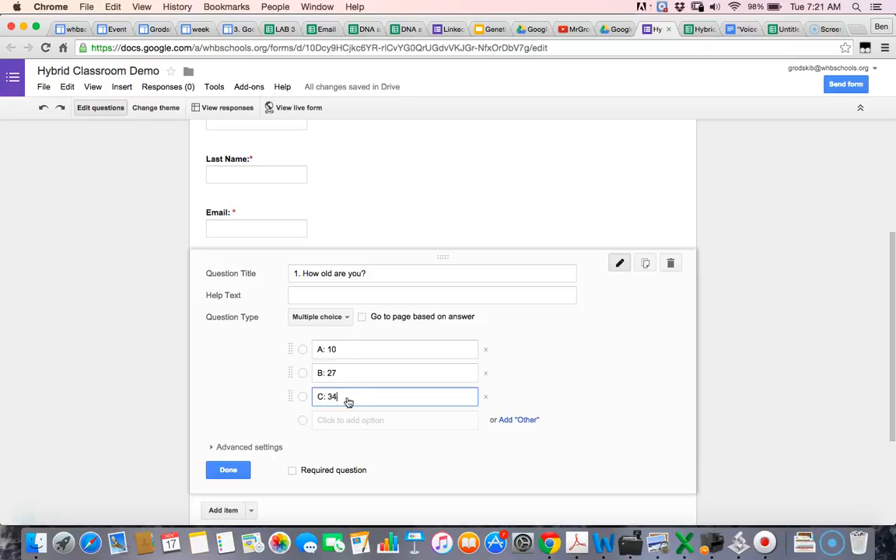
Step: Add choice D: 67 and mark the age question required
click(341, 420)
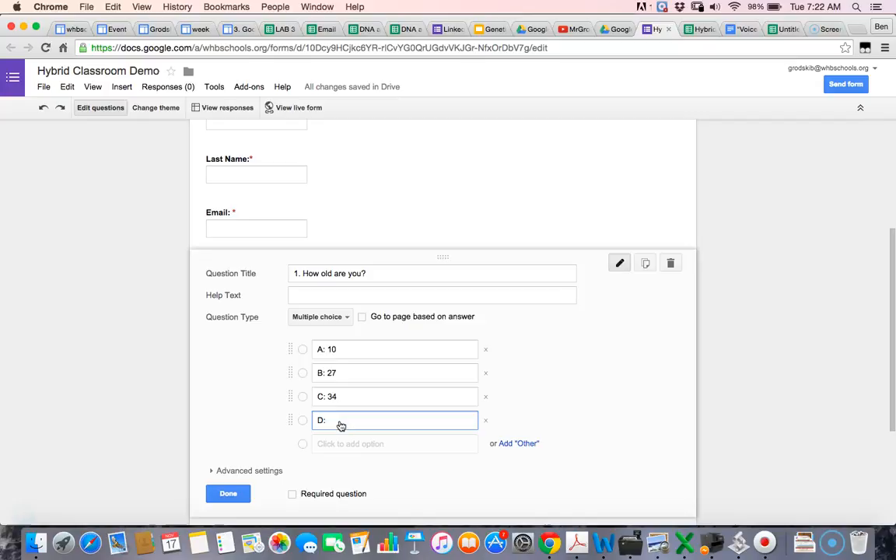
click(294, 493)
click(226, 493)
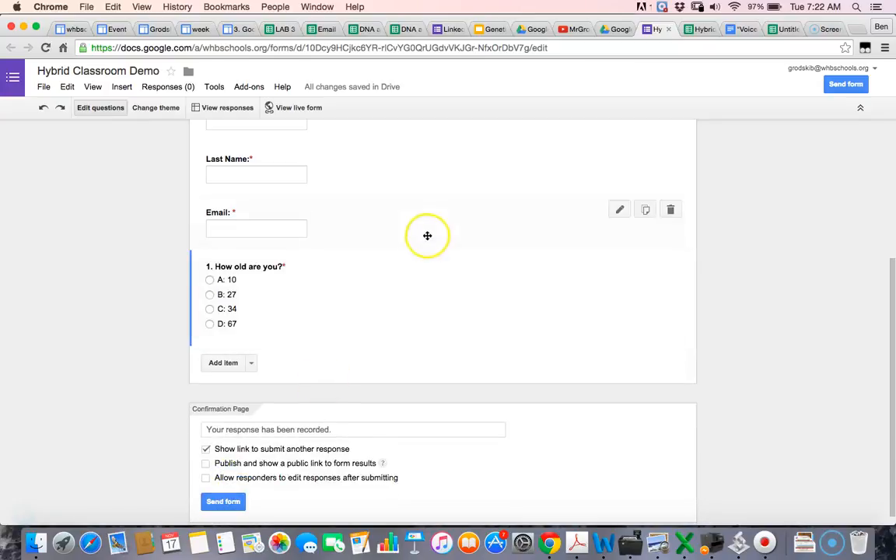
click(280, 308)
click(227, 493)
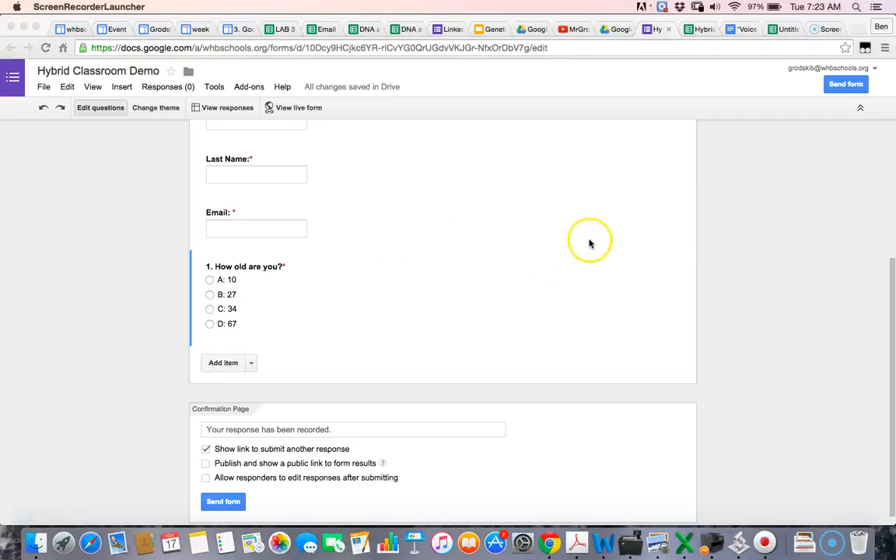
Step: Add an untitled multiple-choice question directly under '1. How old are you?'
scroll(740, 243, up, 2)
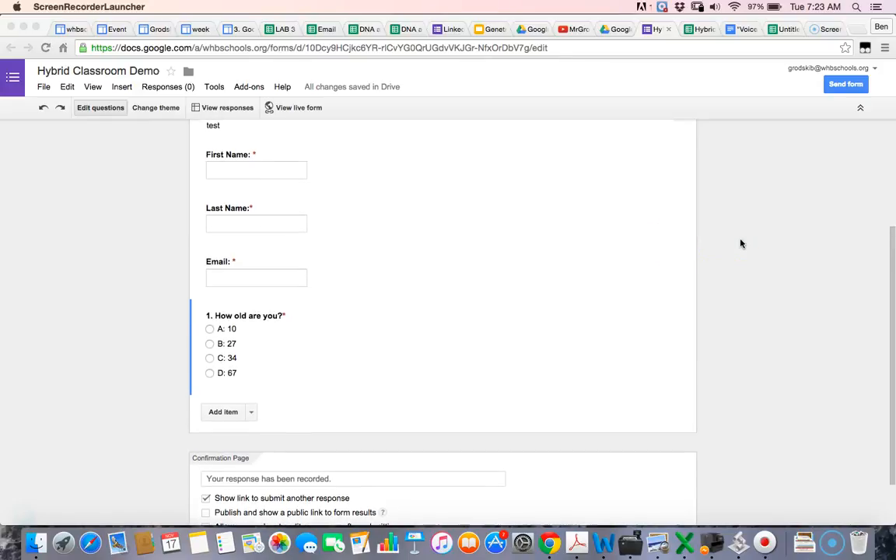
click(222, 413)
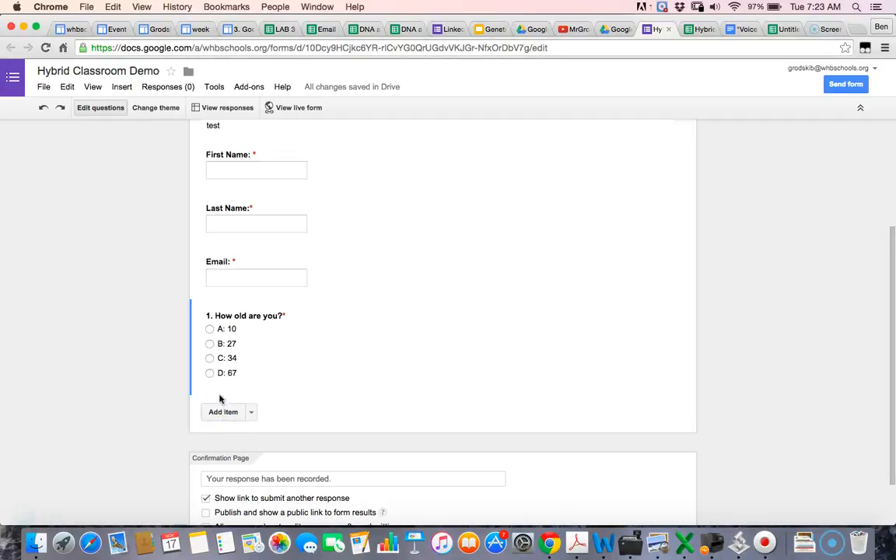
click(219, 417)
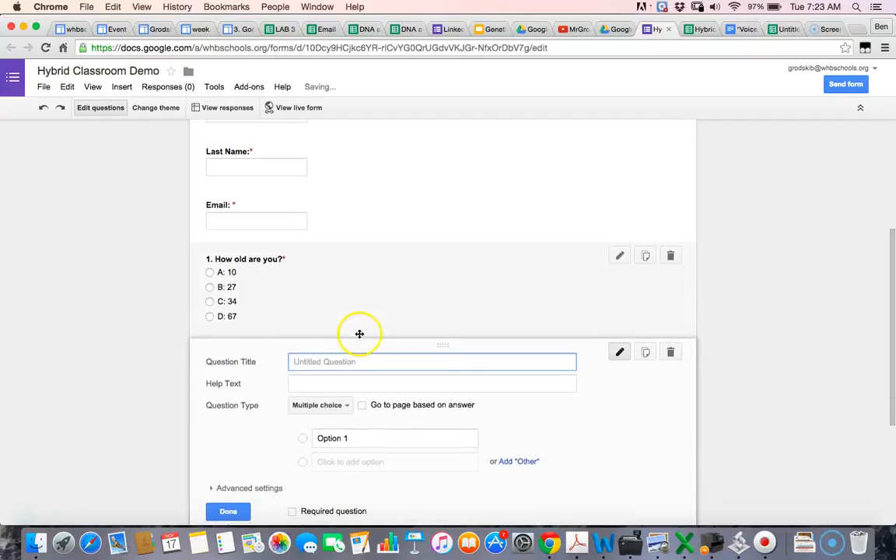
Step: Copy question 1's stem from the Word test bank and paste it as the new question's title
click(603, 542)
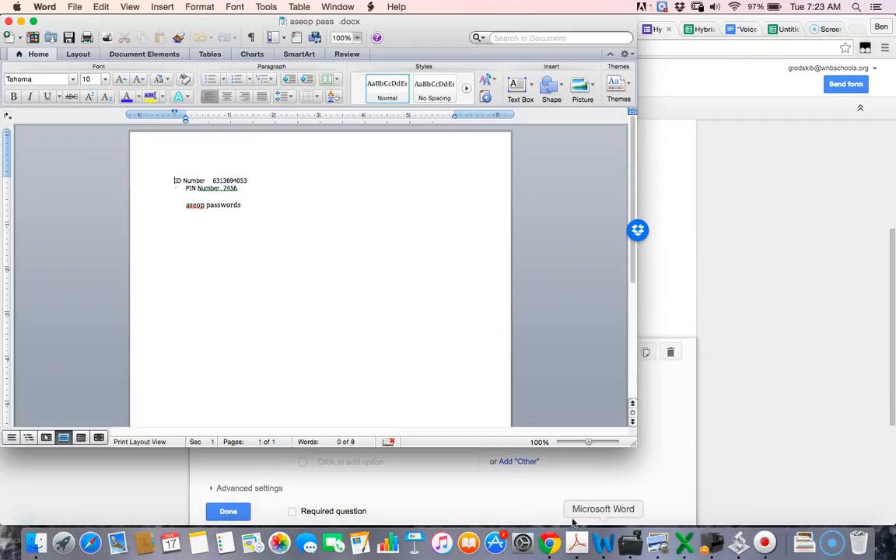
key(ctrl+Up)
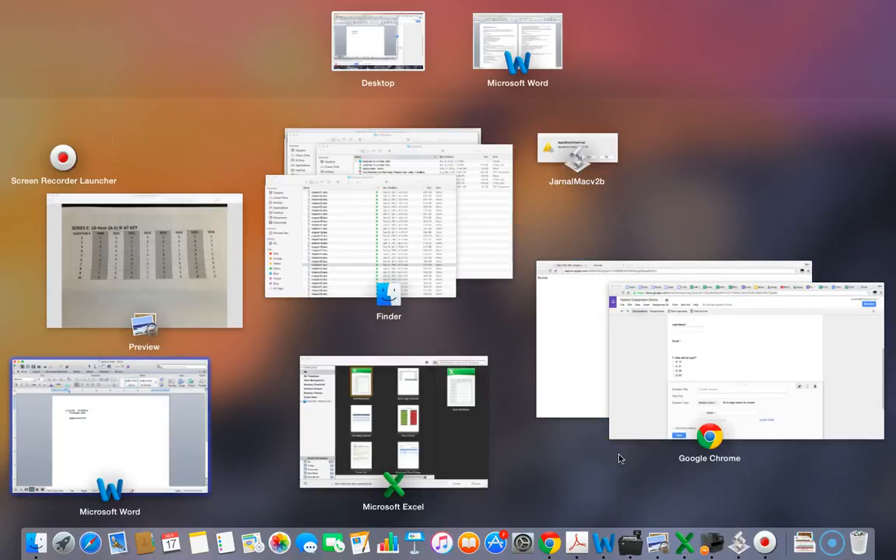
click(156, 419)
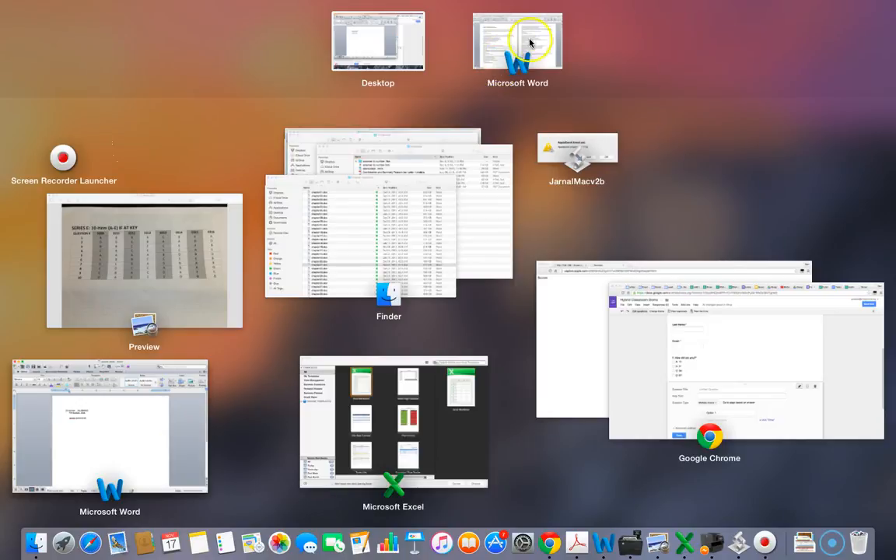
click(530, 43)
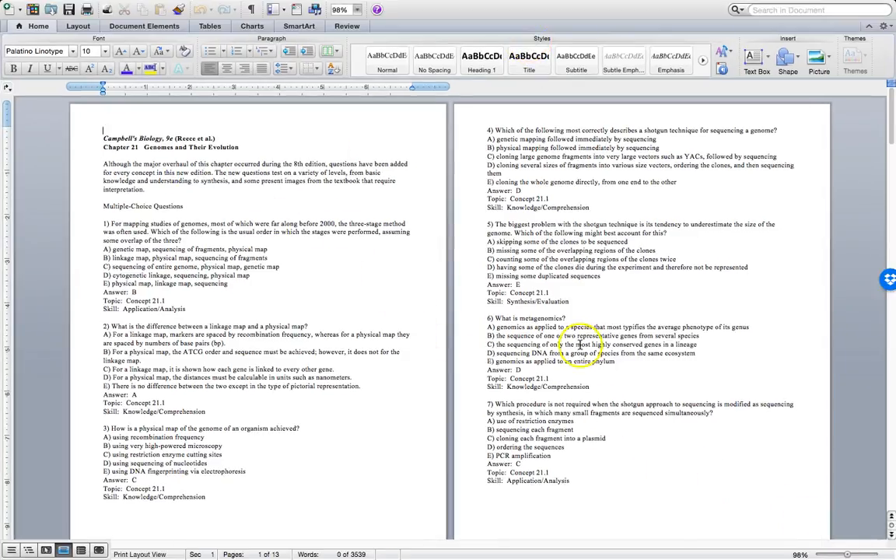
drag(848, 555, 853, 556)
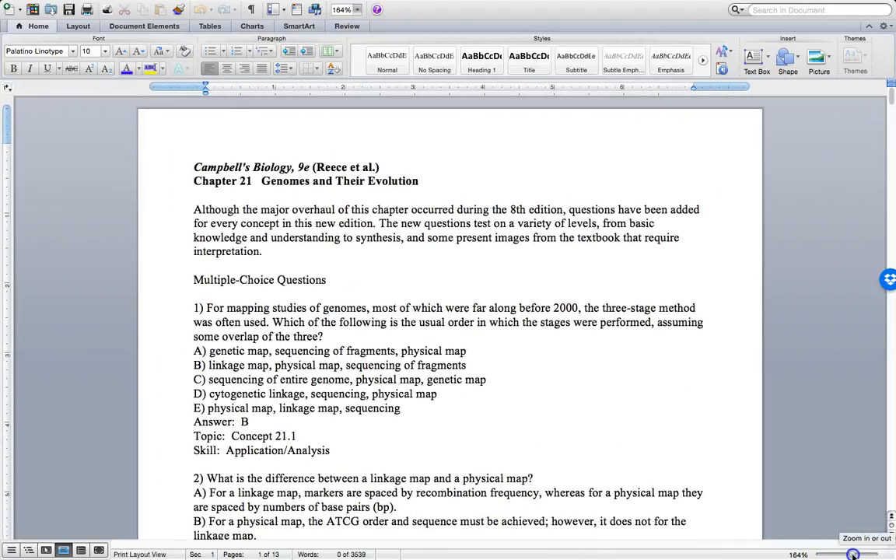
scroll(689, 504, down, 3)
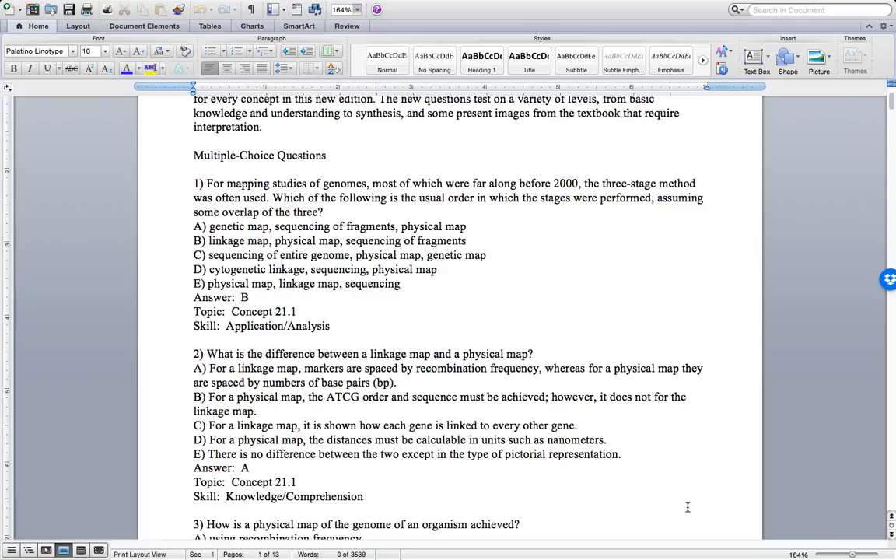
drag(193, 183, 338, 205)
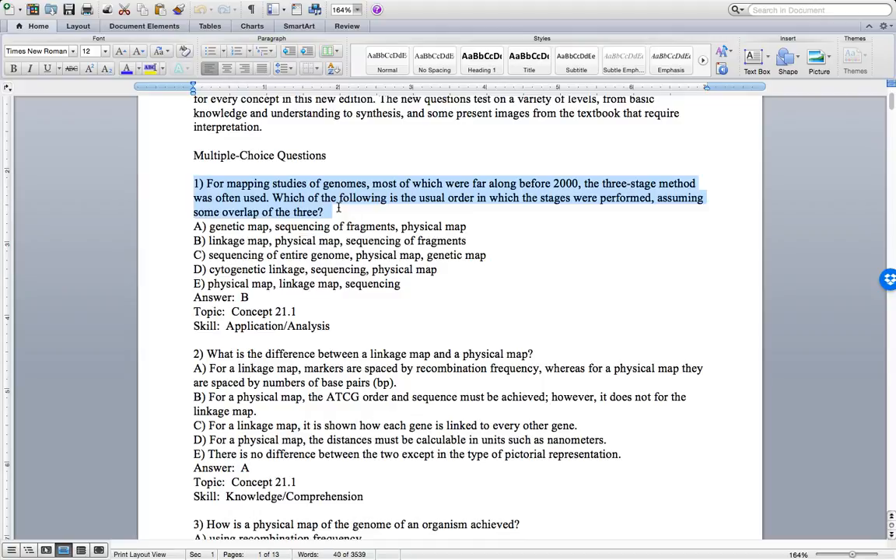
key(ctrl+Up)
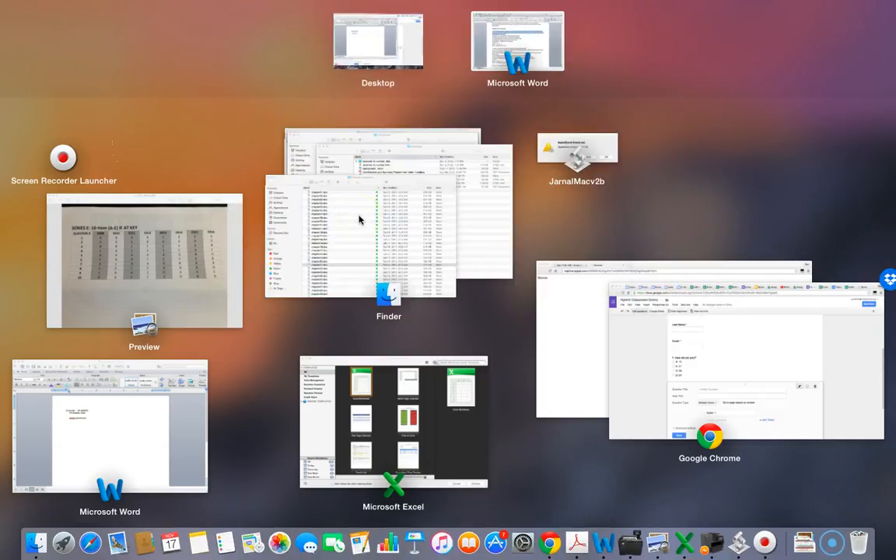
key(ctrl+Up)
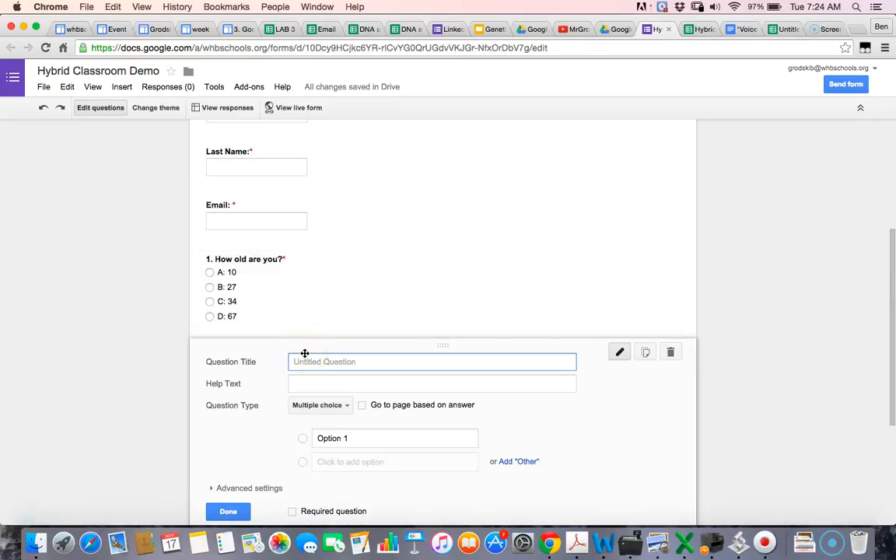
key(super+v)
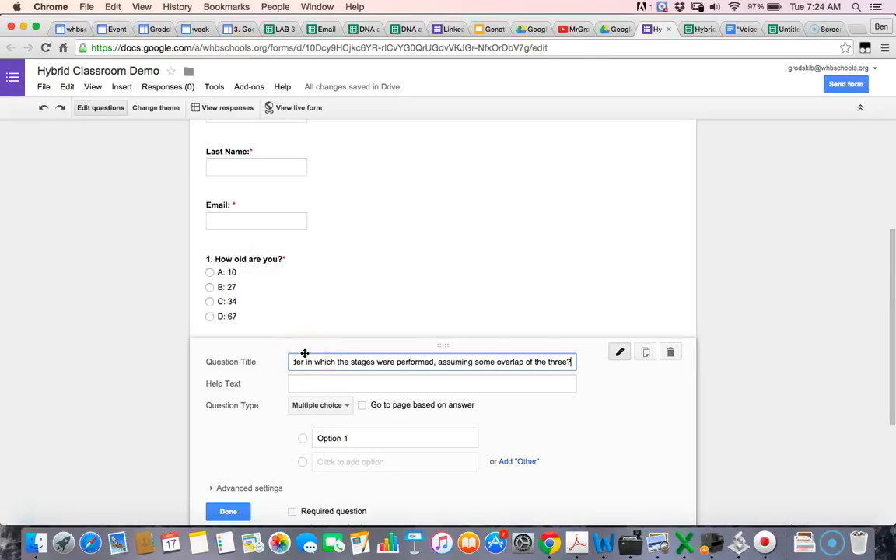
Step: Keep the question multiple choice and select answers A–E of question 1 in Word
click(345, 403)
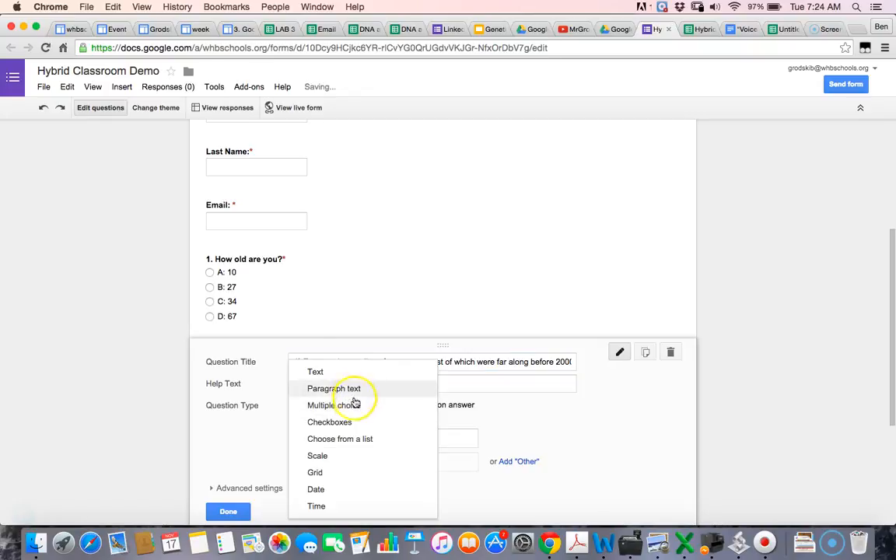
click(354, 404)
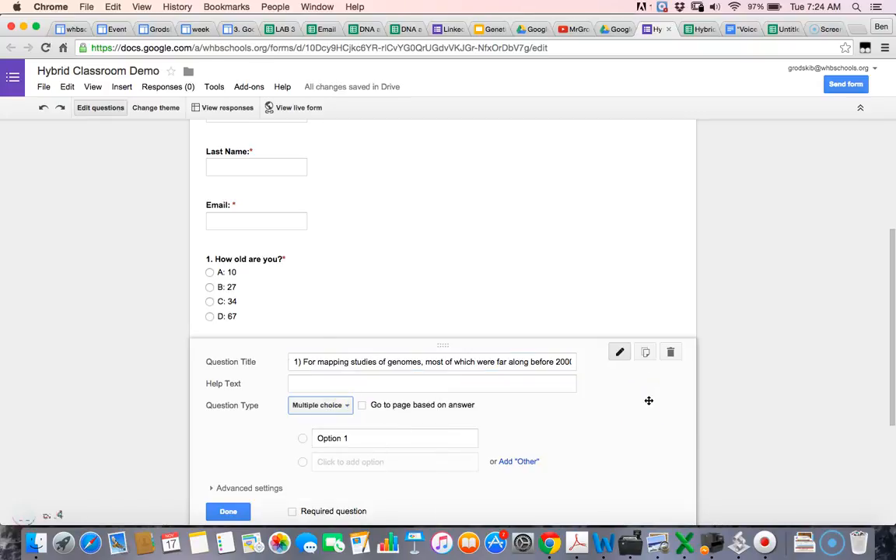
key(ctrl+Up)
click(517, 41)
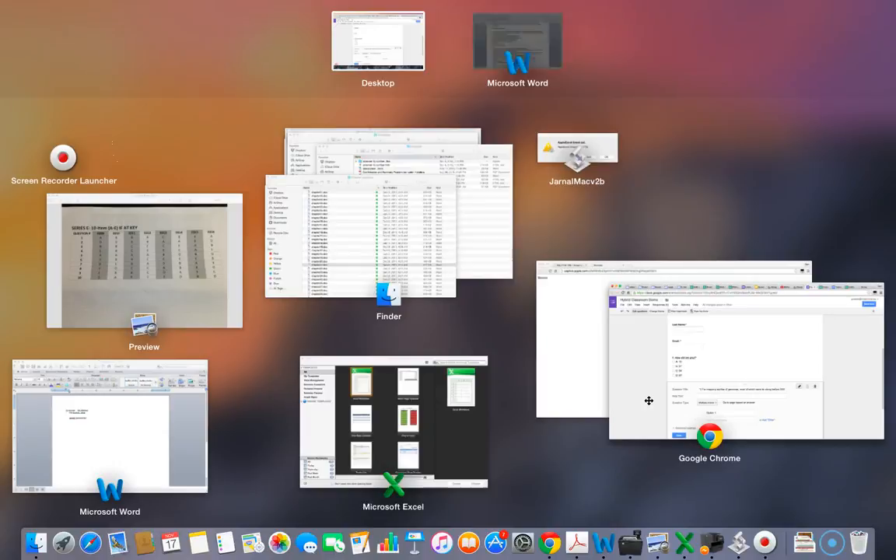
click(203, 228)
drag(201, 228, 409, 283)
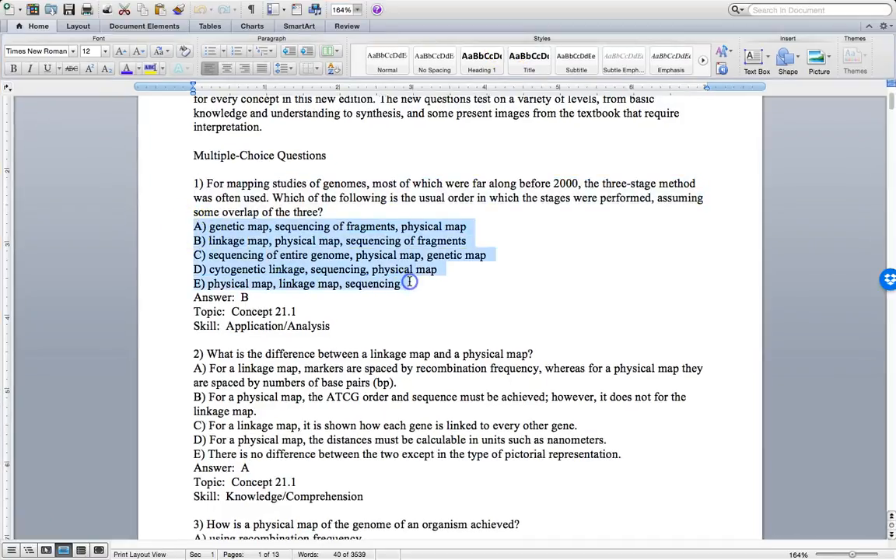
Step: Paste the five answers A) to E) over Option 1 and make the question required
key(ctrl+Up)
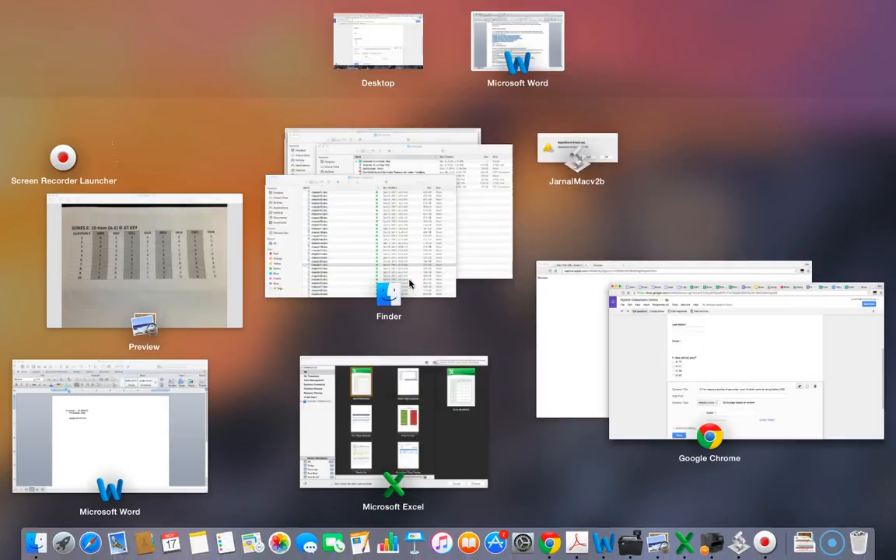
click(676, 377)
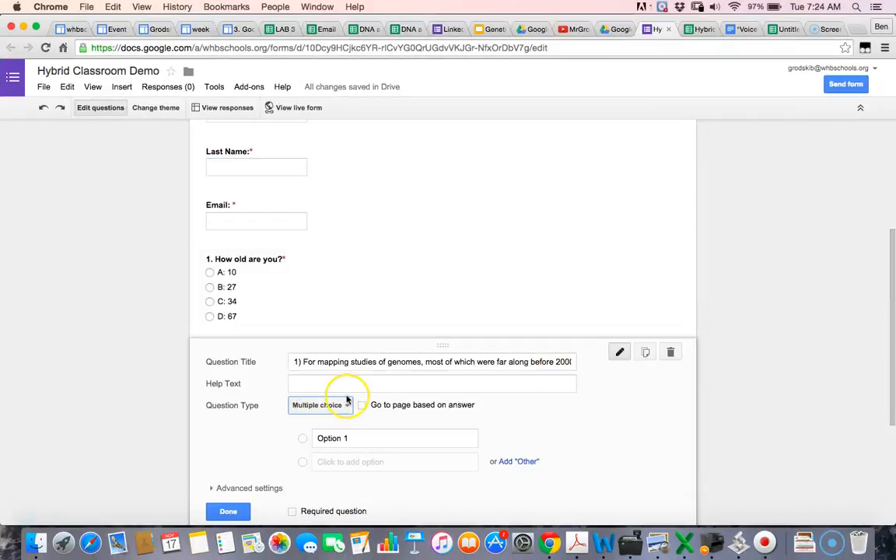
click(348, 437)
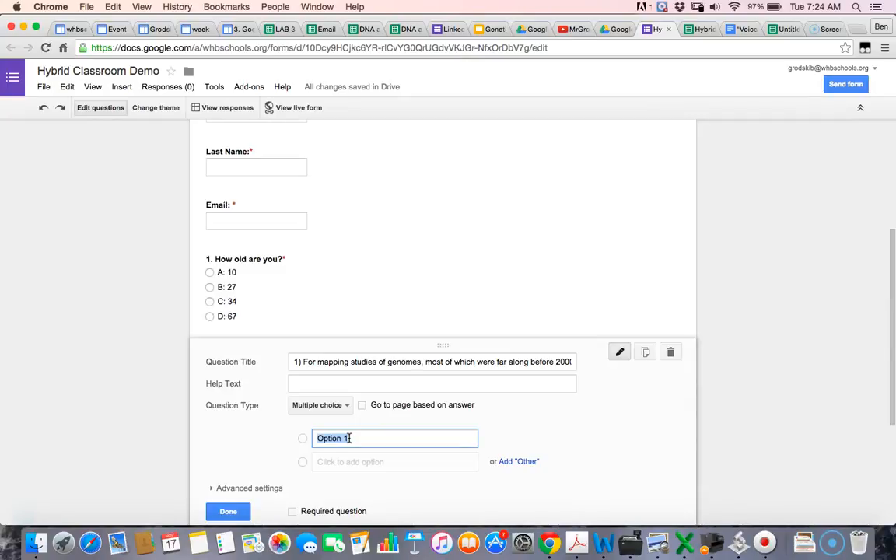
key(super+v)
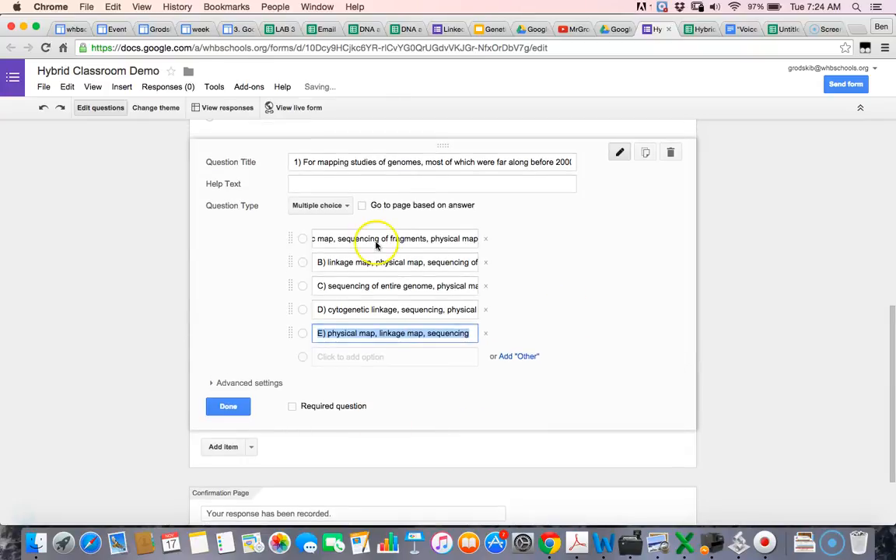
click(293, 406)
click(227, 407)
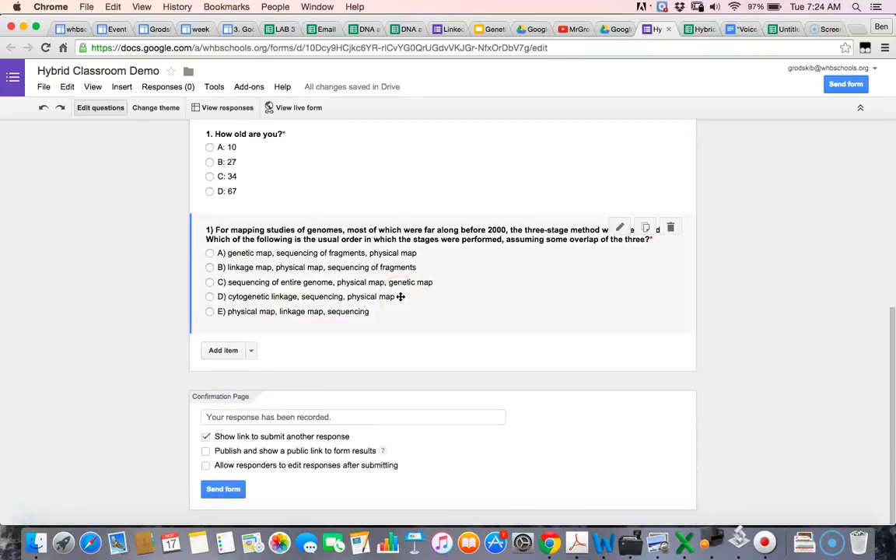
Step: Renumber the genome question's title from 1 to 2
scroll(559, 141, up, 1)
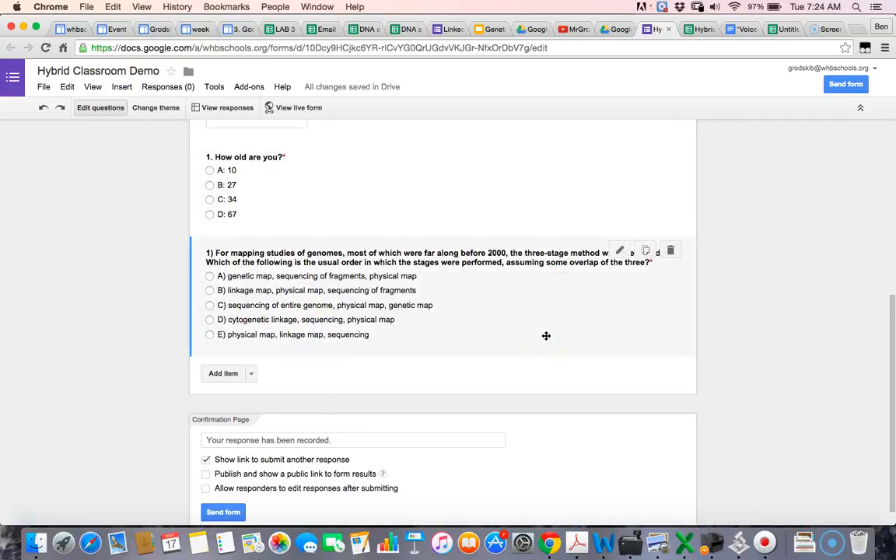
scroll(536, 335, up, 1)
click(528, 336)
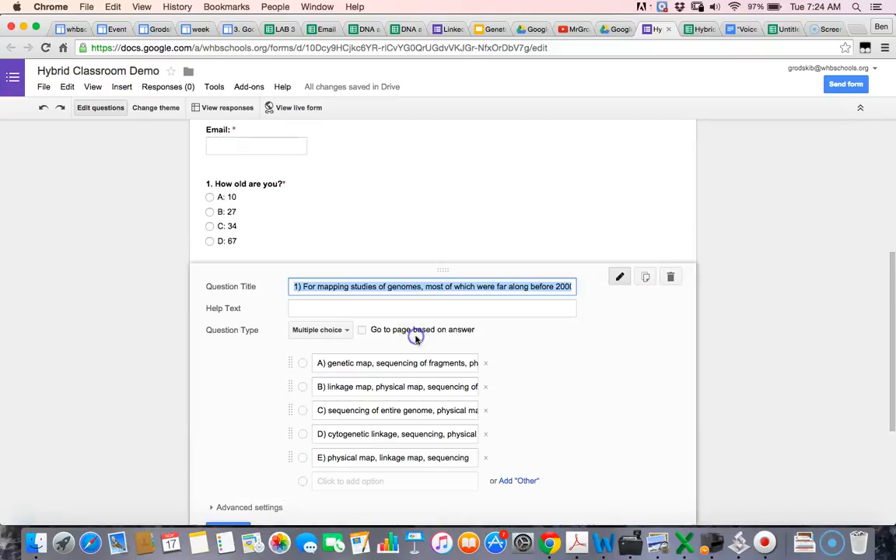
click(297, 286)
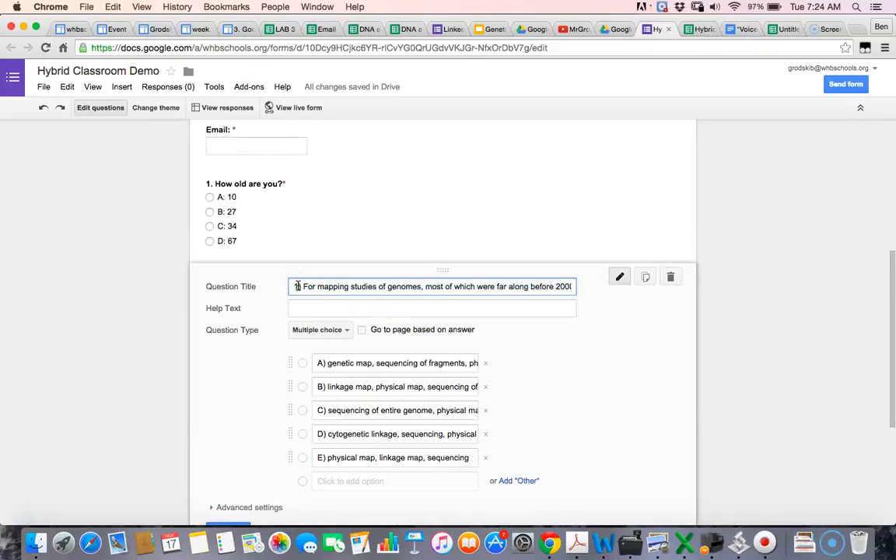
key(BackSpace)
text(2)
scroll(343, 286, down, 4)
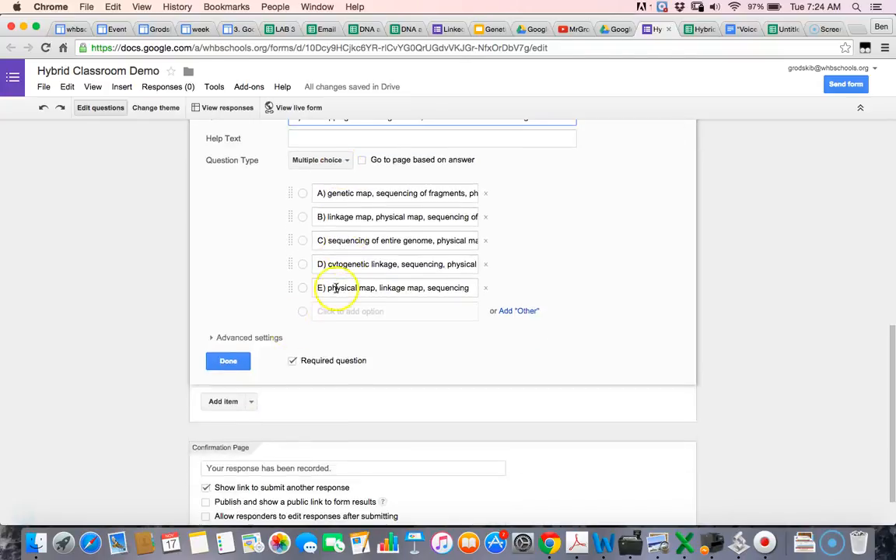
click(230, 360)
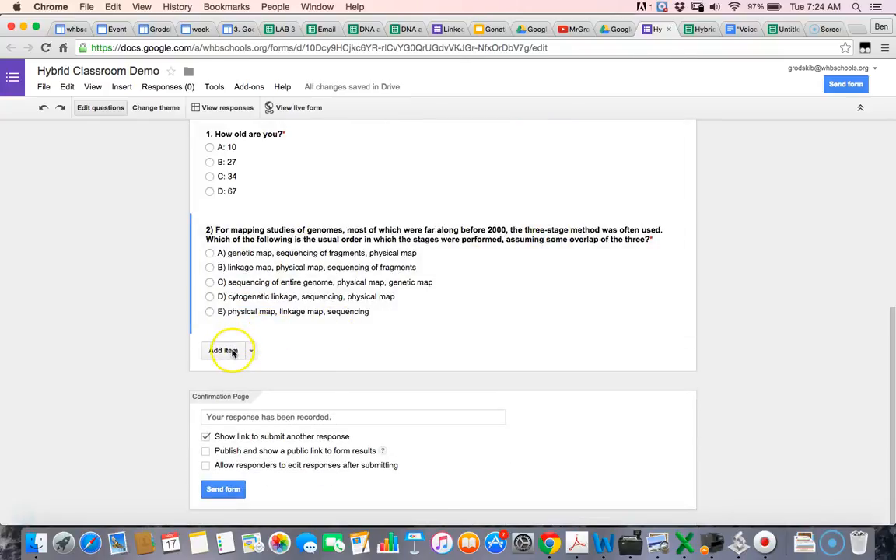
Step: Check question 2's question type and close its editor
click(264, 296)
click(348, 282)
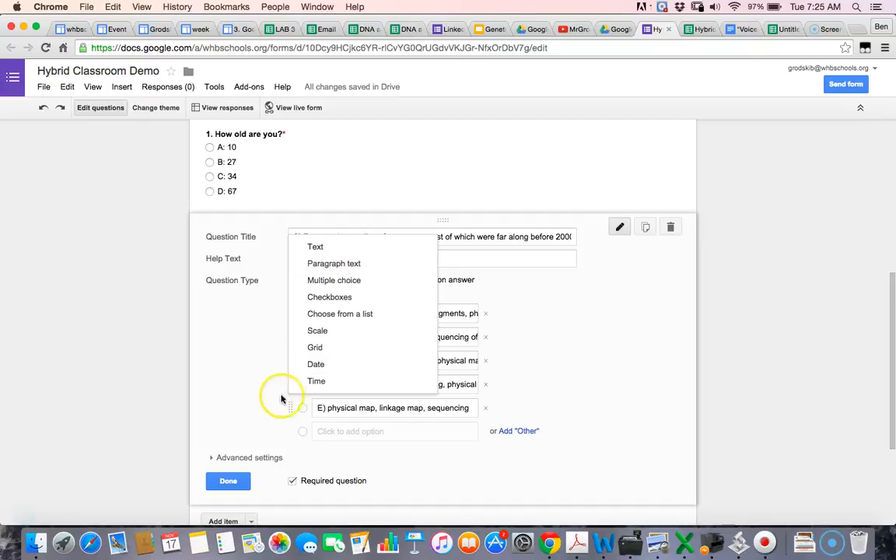
click(227, 481)
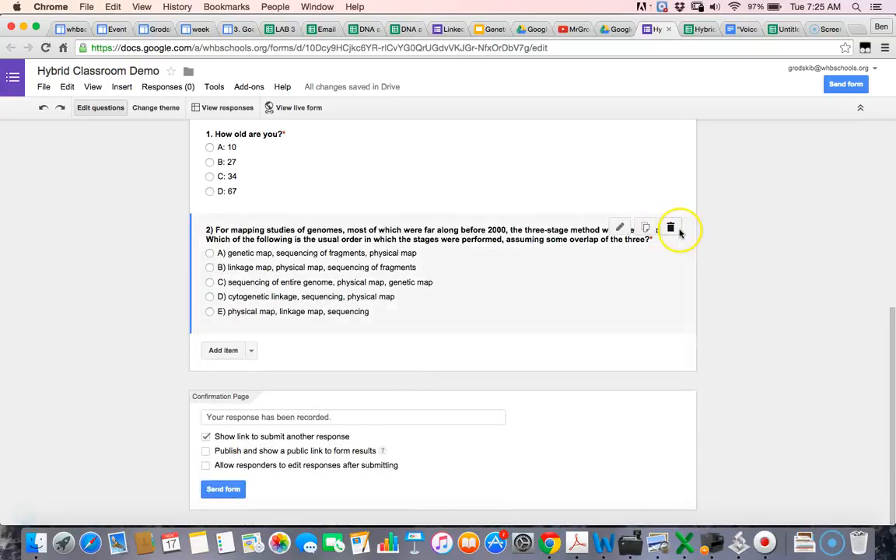
Step: Untick 'Show link to submit another response' on the confirmation page
click(206, 437)
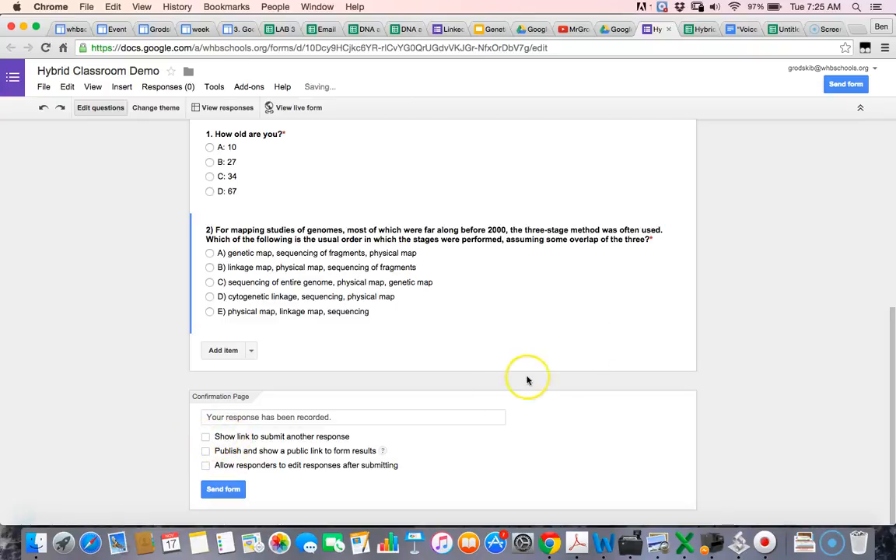
scroll(670, 302, up, 5)
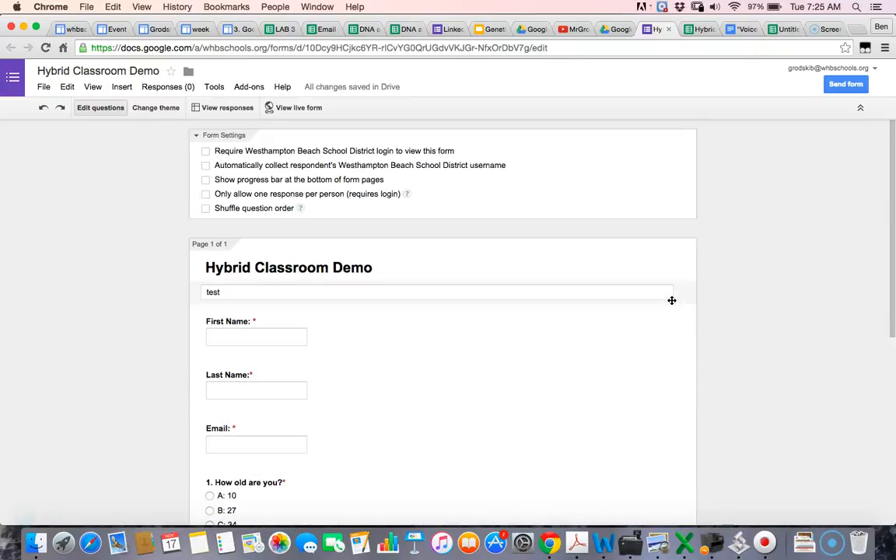
click(743, 185)
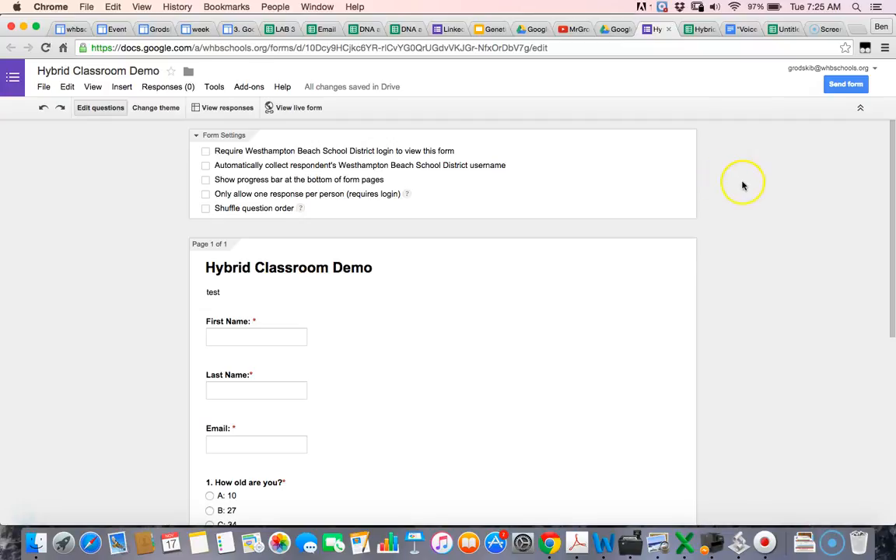
Step: Edit the week 1 Sites page and place the cursor below period 8
click(204, 31)
scroll(311, 208, down, 15)
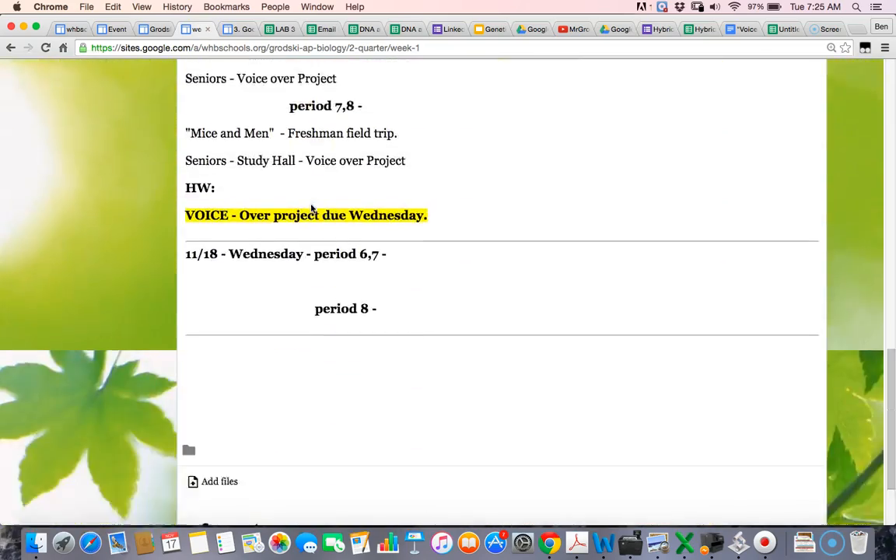
scroll(311, 209, up, 15)
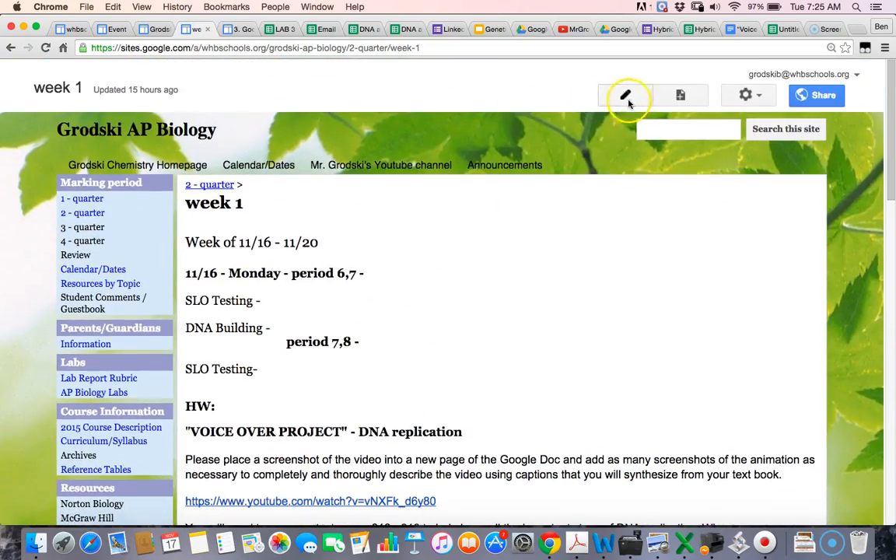
click(626, 96)
scroll(549, 282, down, 15)
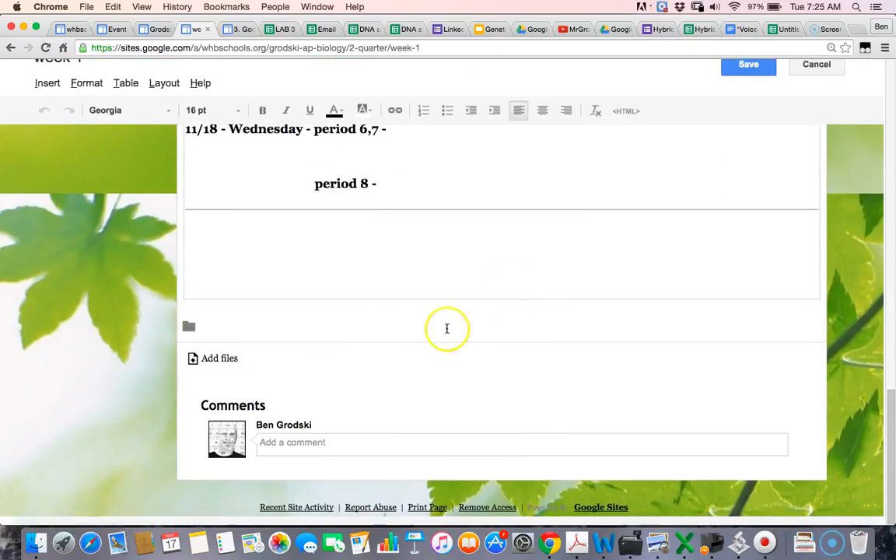
click(228, 246)
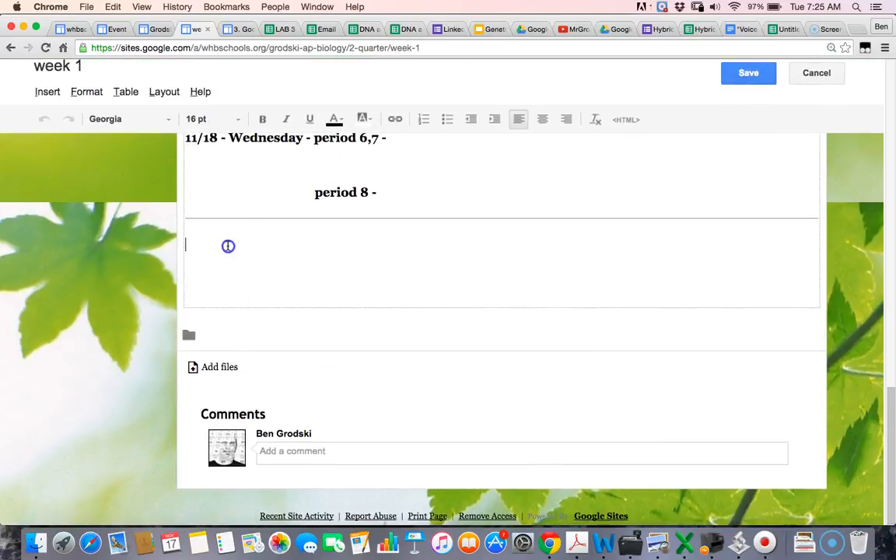
Step: Insert the Hybrid Classroom Demo form from Drive
click(48, 93)
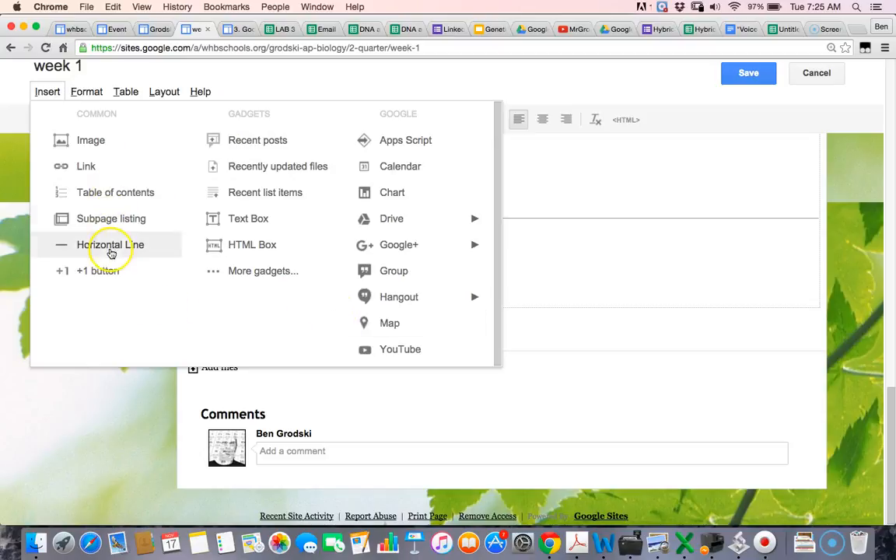
mouse_move(390, 221)
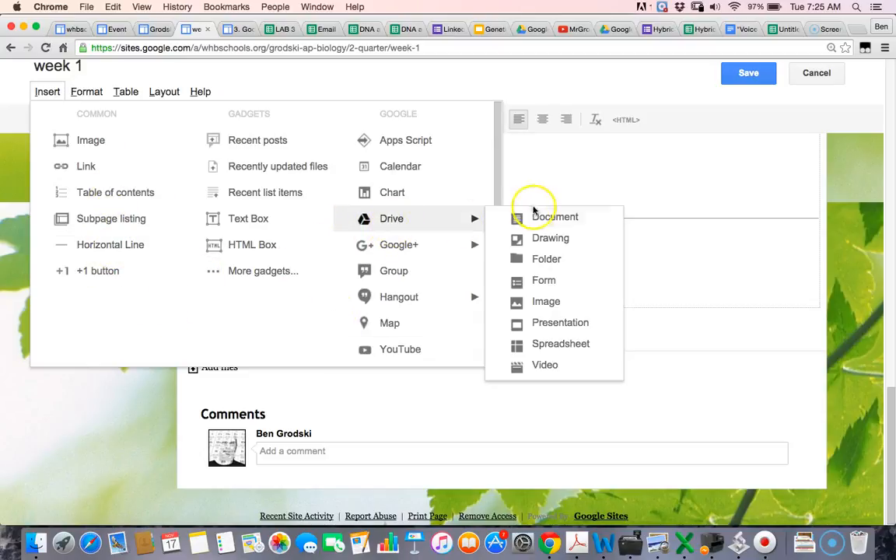
click(556, 280)
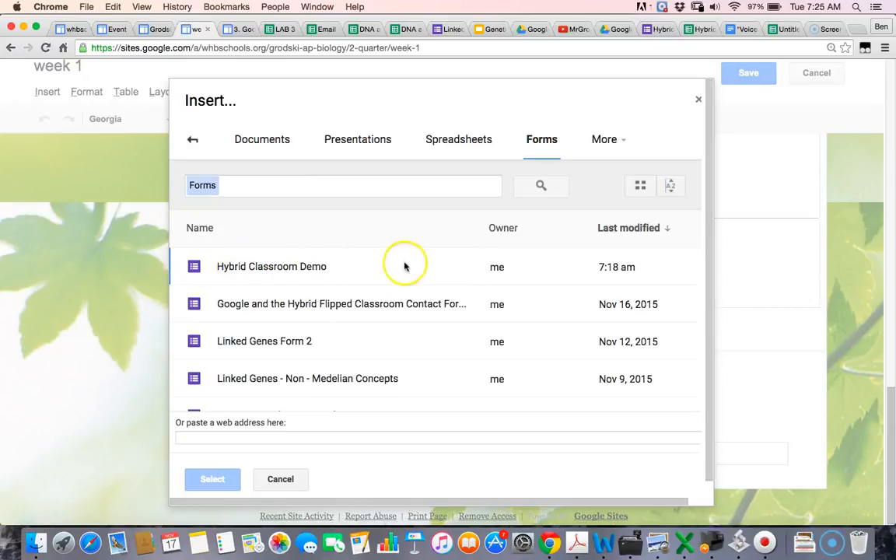
click(288, 266)
click(210, 479)
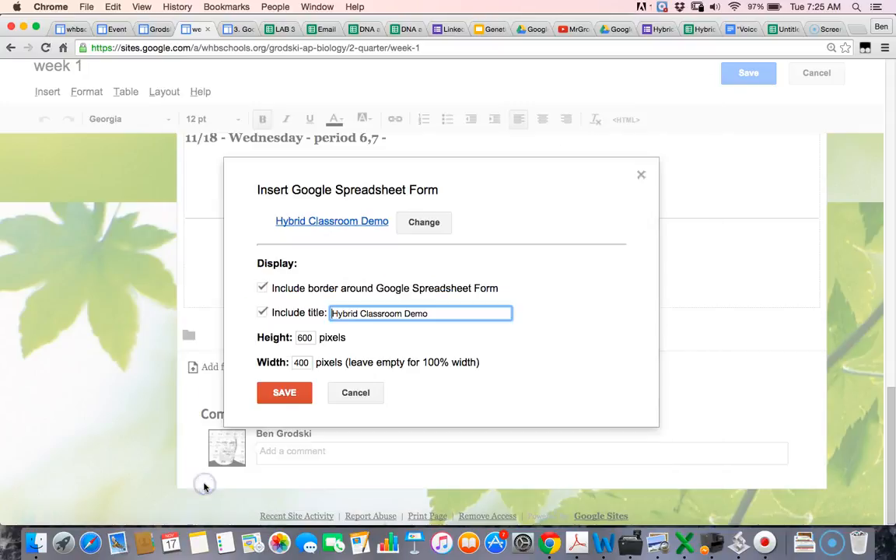
Step: Embed the form without border or title at 800 pixels wide and save the page
click(263, 288)
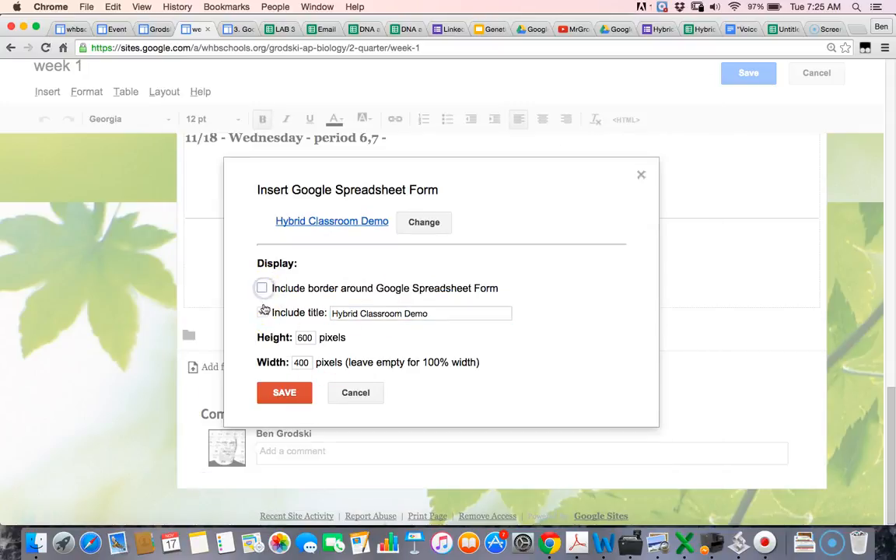
click(265, 313)
click(308, 362)
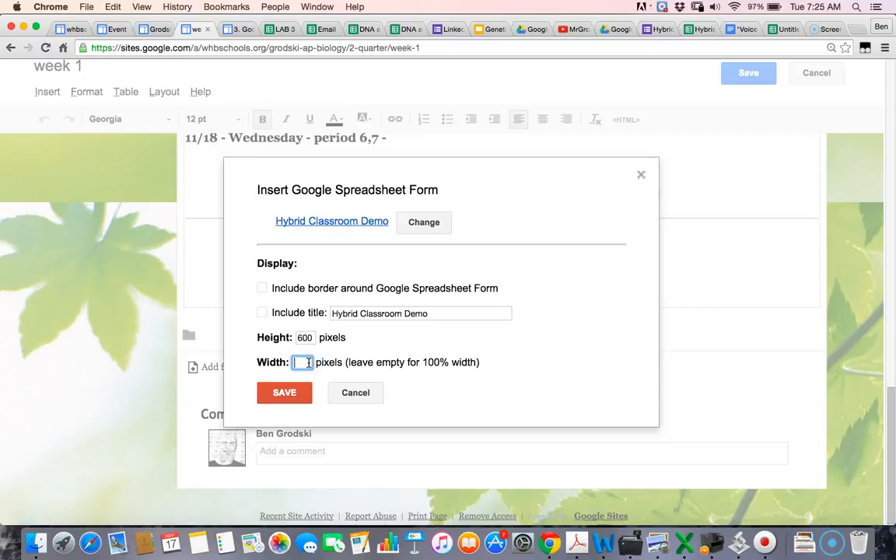
click(304, 395)
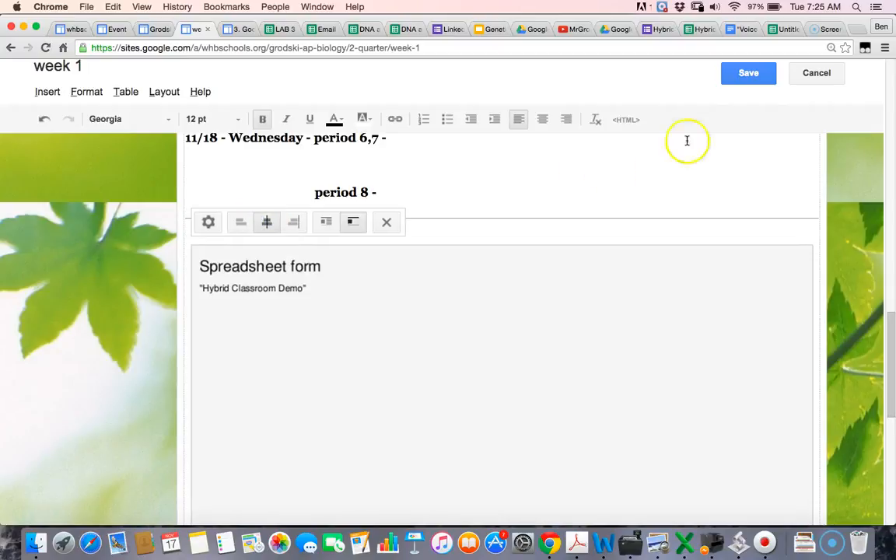
click(744, 77)
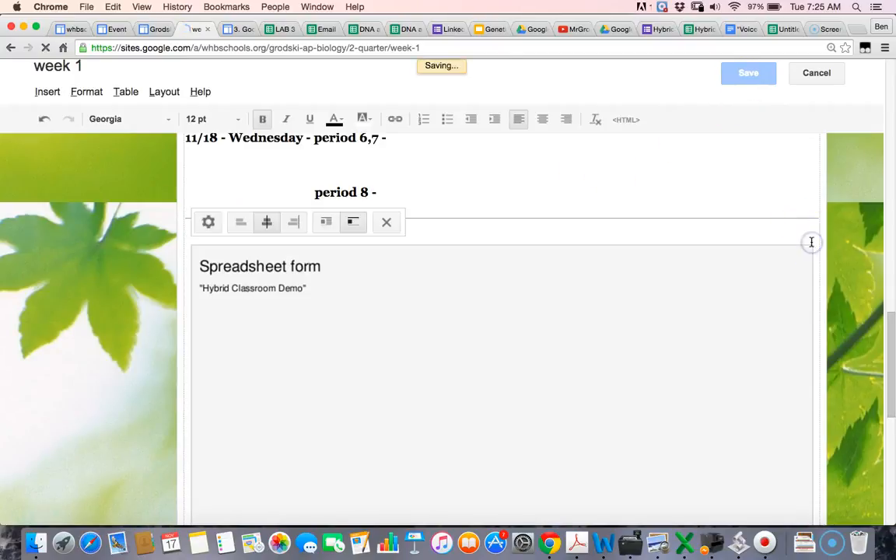
Step: Scroll through the embedded form, then switch to the trashed Hybrid responses spreadsheet
scroll(818, 284, down, 3)
scroll(818, 284, down, 3)
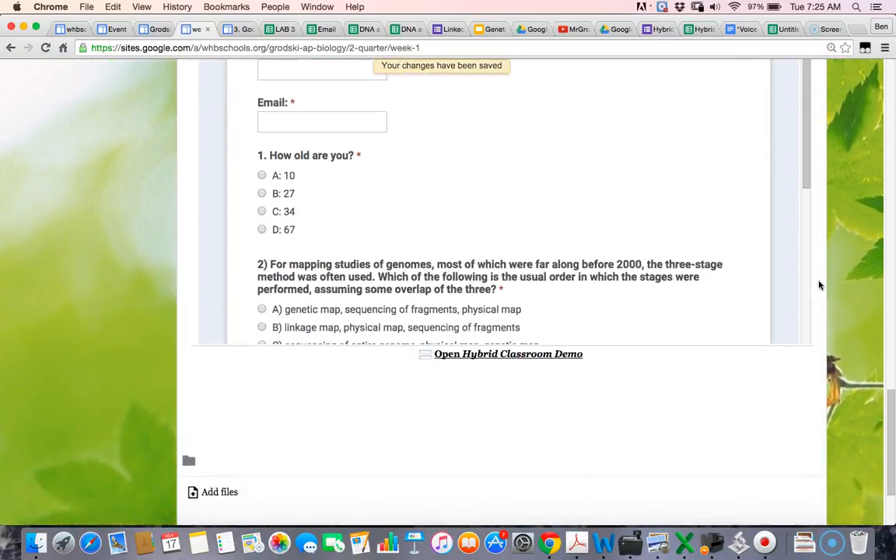
scroll(818, 285, up, 5)
scroll(685, 312, down, 2)
scroll(679, 314, up, 2)
scroll(680, 314, down, 5)
scroll(680, 314, up, 4)
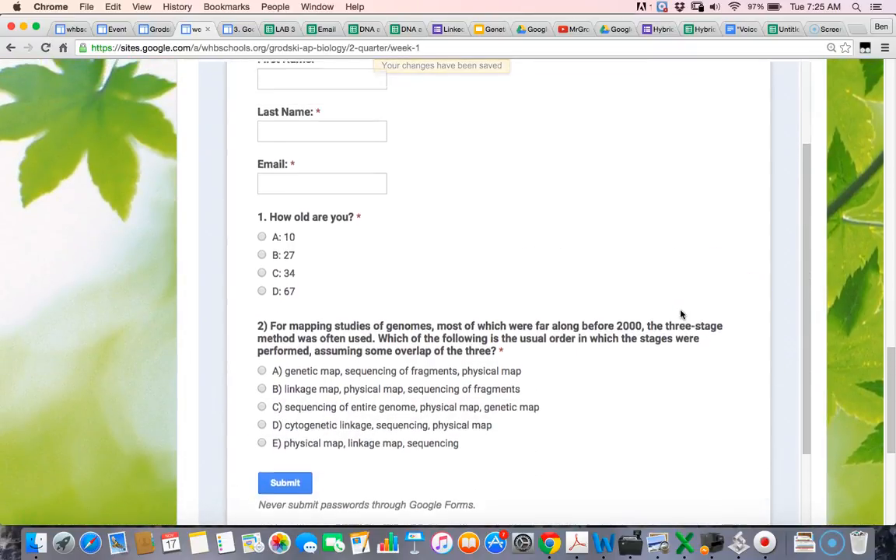
click(766, 148)
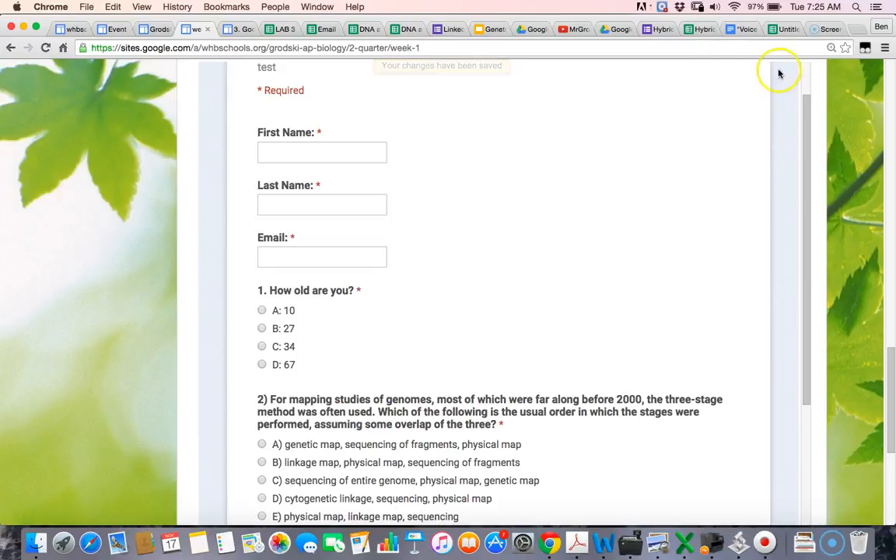
click(704, 29)
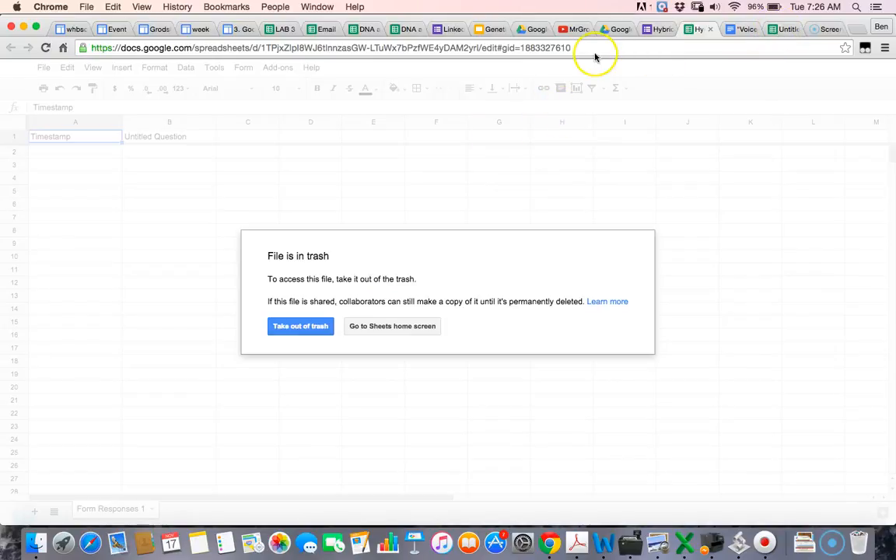
Step: Open the Form Responses 1 sheet from the form editor via View responses
click(660, 31)
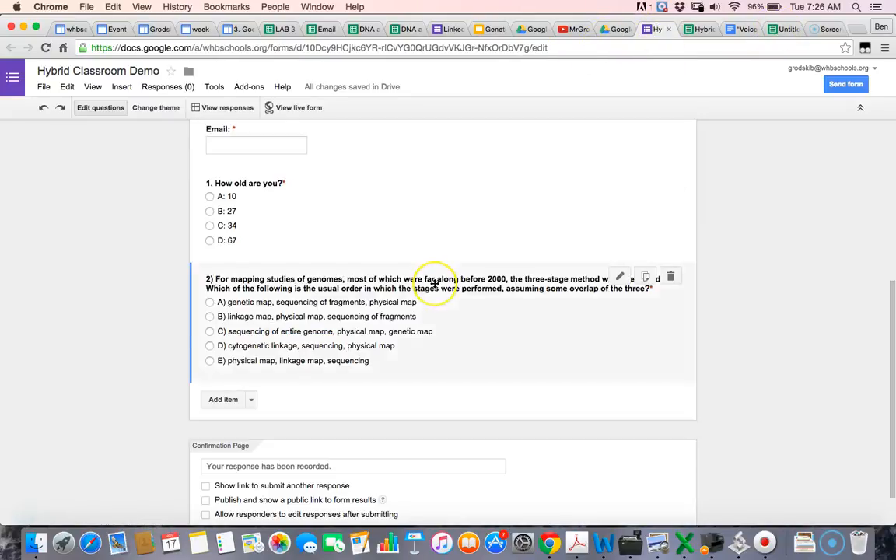
scroll(434, 280, up, 5)
scroll(434, 283, down, 5)
scroll(434, 280, up, 5)
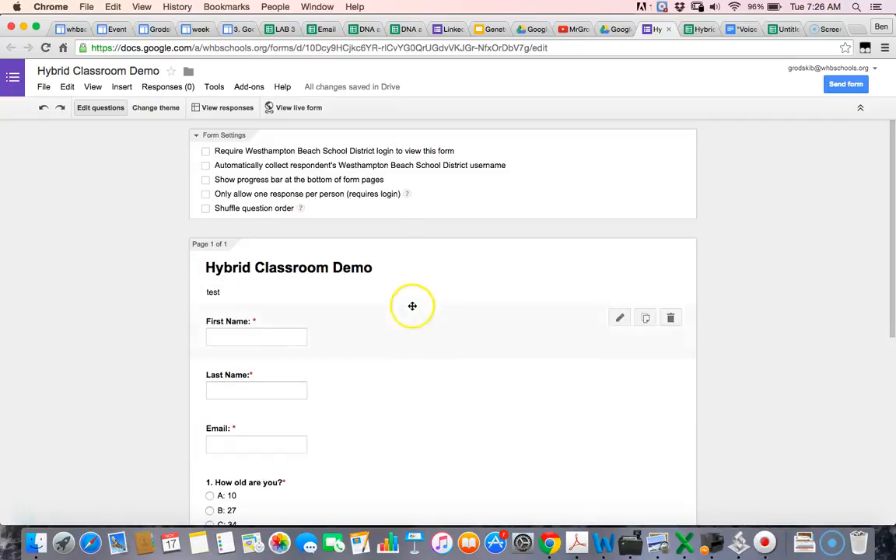
click(227, 108)
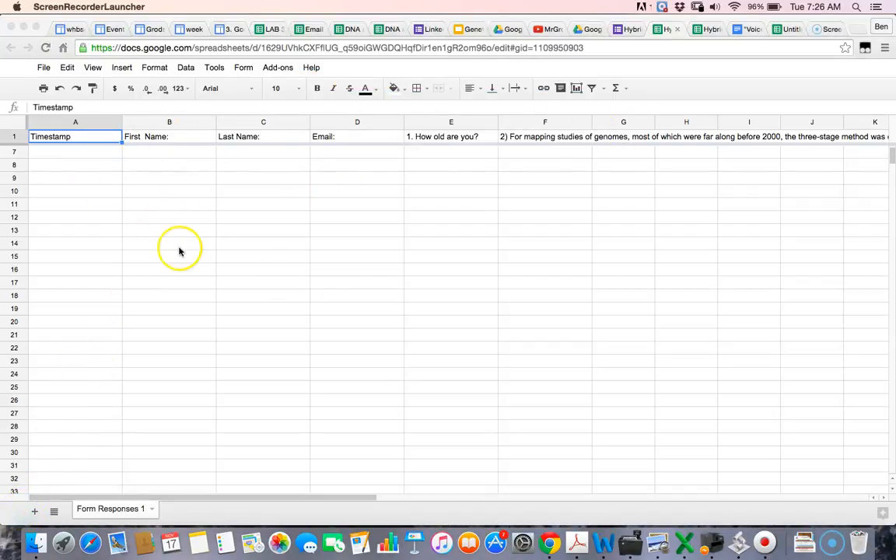
click(470, 149)
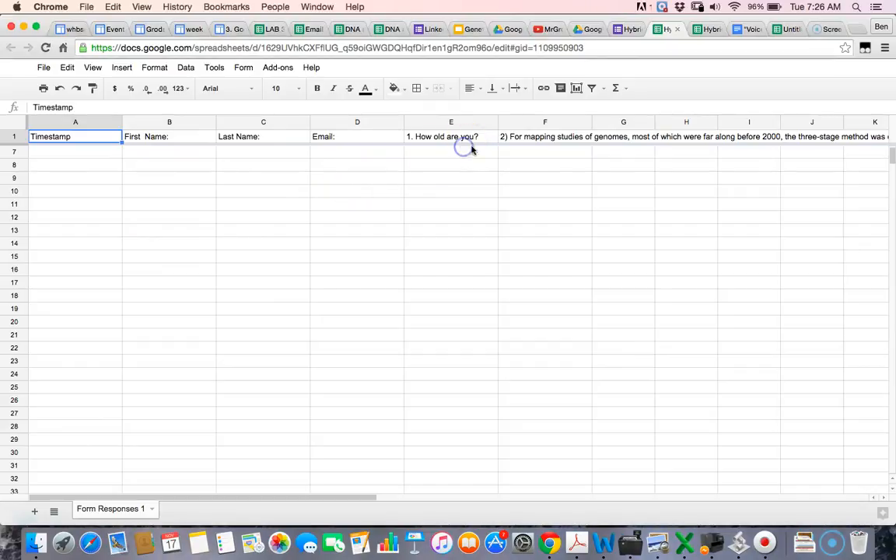
click(285, 68)
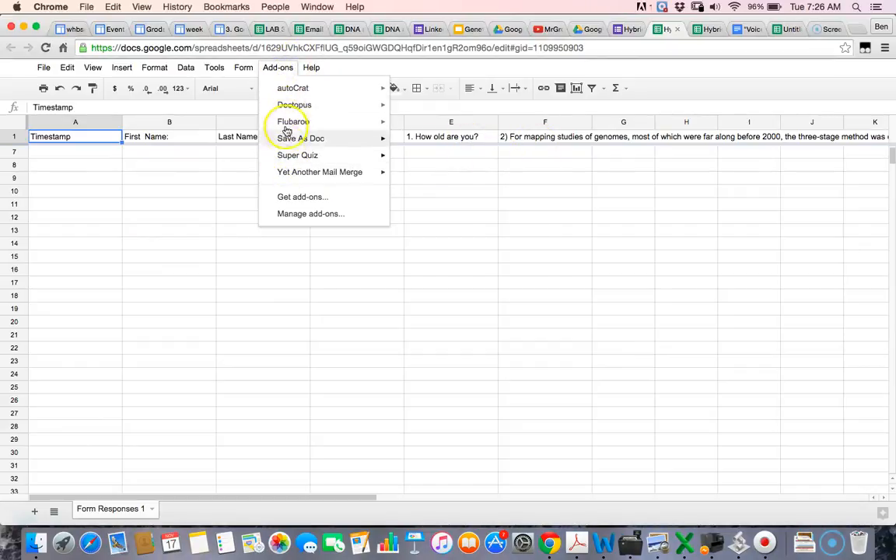
mouse_move(293, 93)
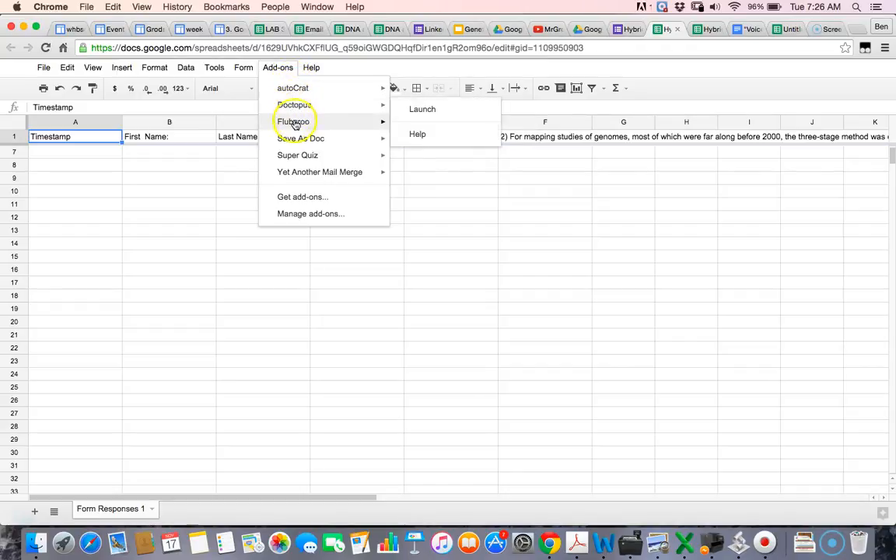
click(456, 294)
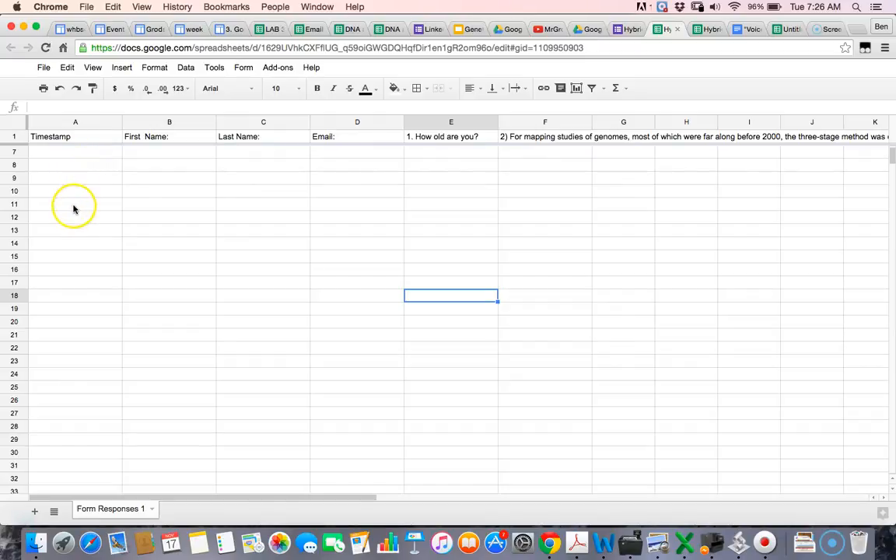
scroll(70, 237, up, 3)
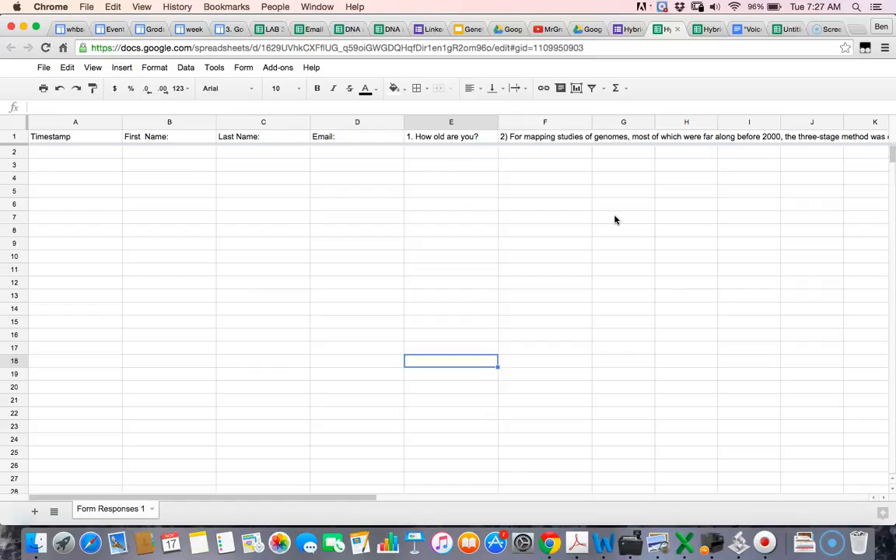
click(378, 154)
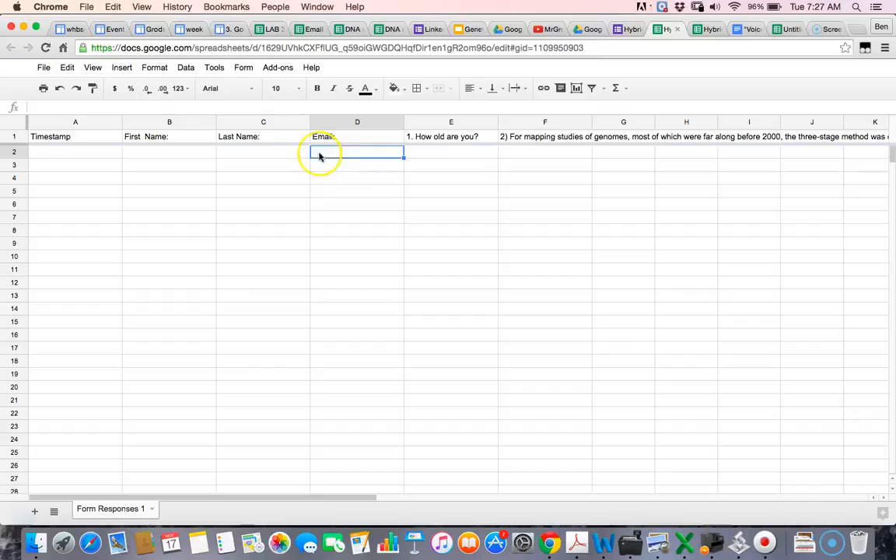
click(274, 68)
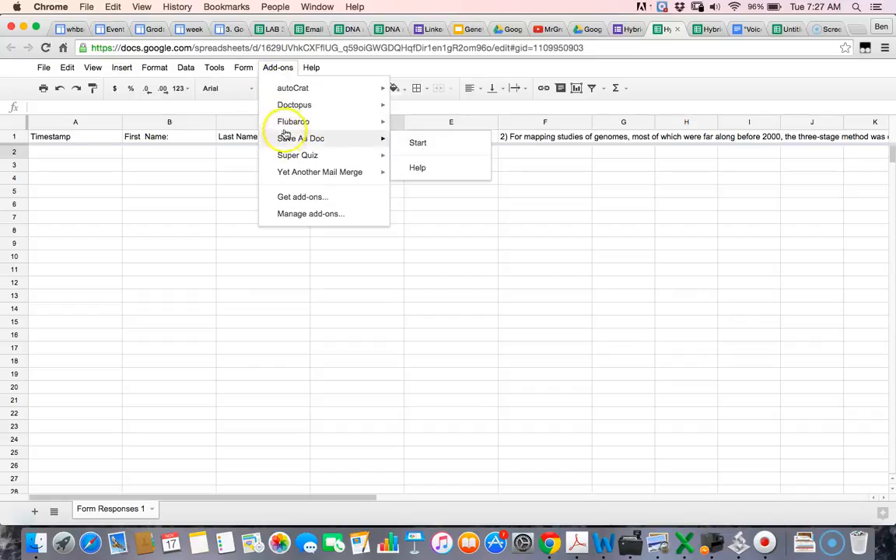
mouse_move(286, 127)
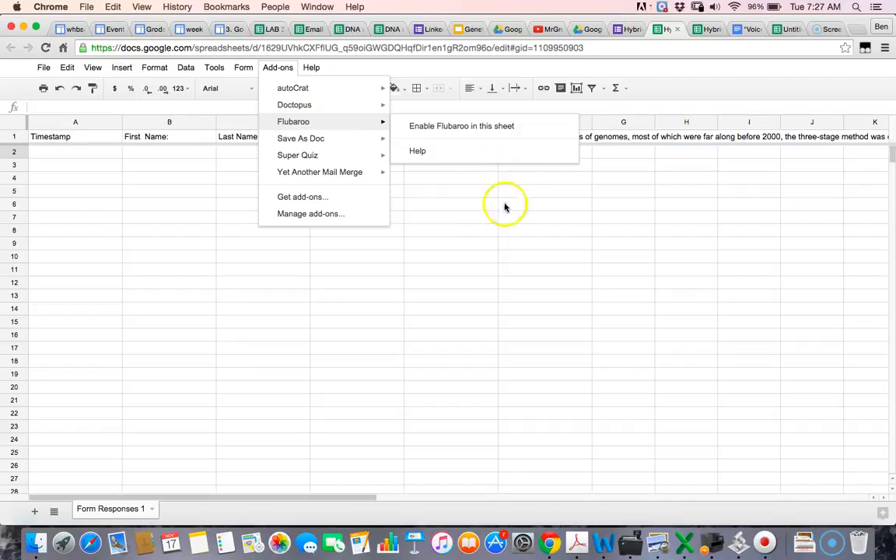
click(496, 231)
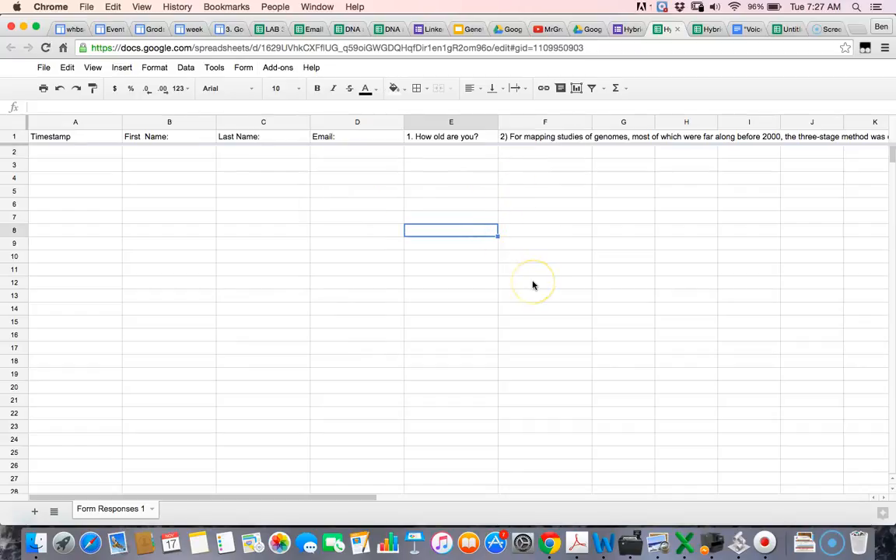
Step: On the week 1 page, enter the tester's first name and accept the autofilled last name and email
click(20, 519)
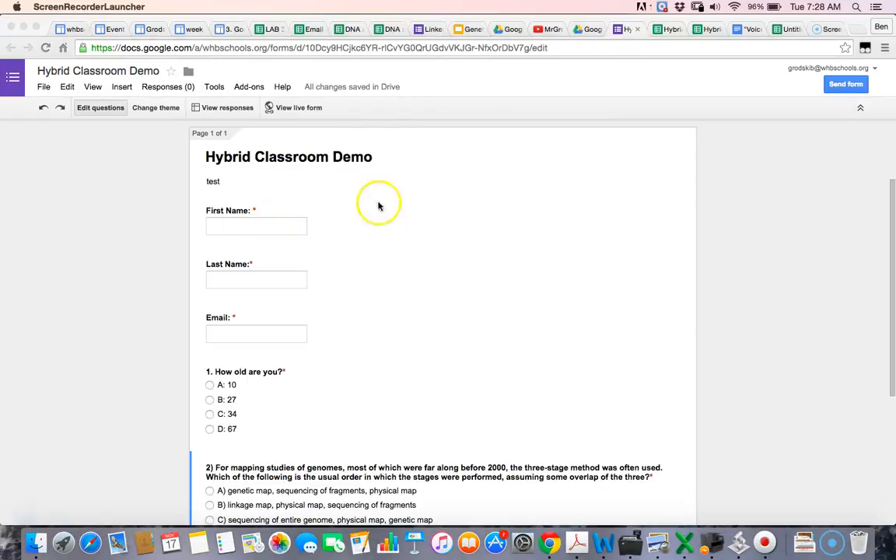
scroll(402, 299, down, 3)
scroll(402, 298, up, 4)
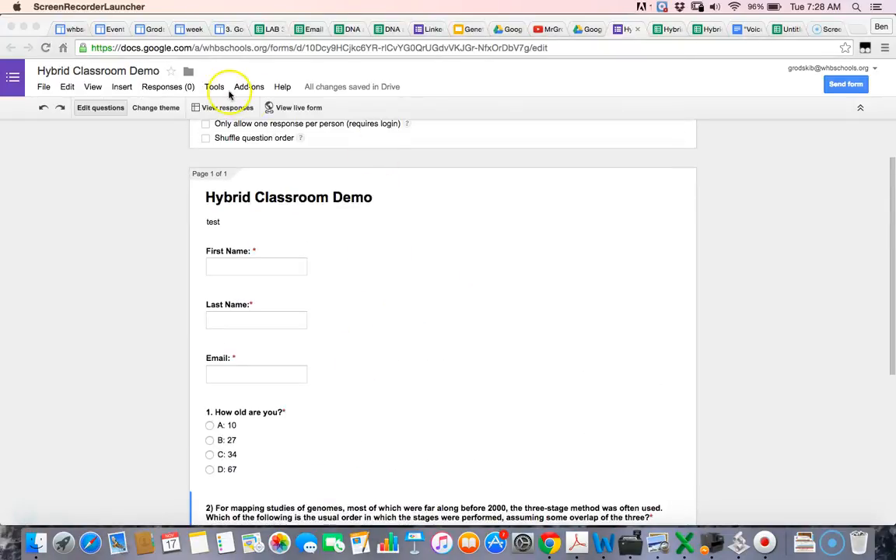
click(187, 31)
scroll(257, 189, up, 3)
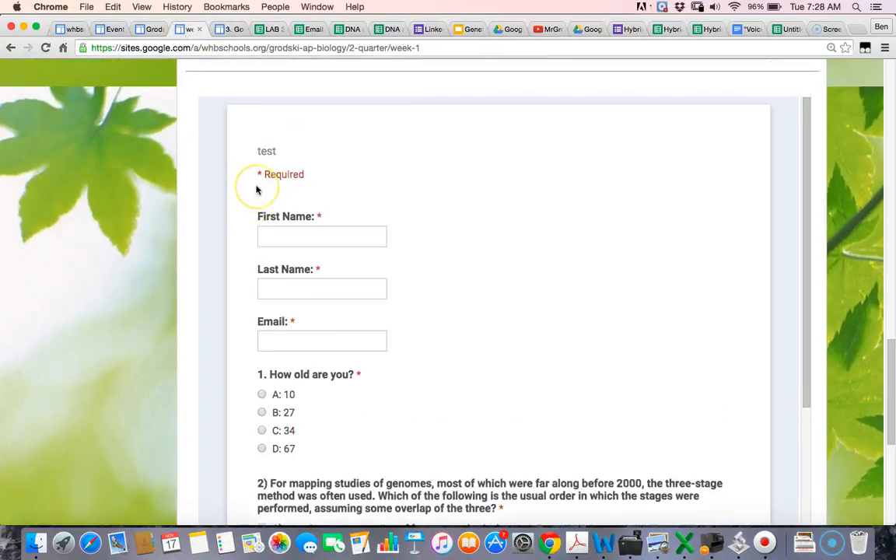
scroll(256, 189, down, 3)
scroll(277, 237, up, 1)
click(279, 170)
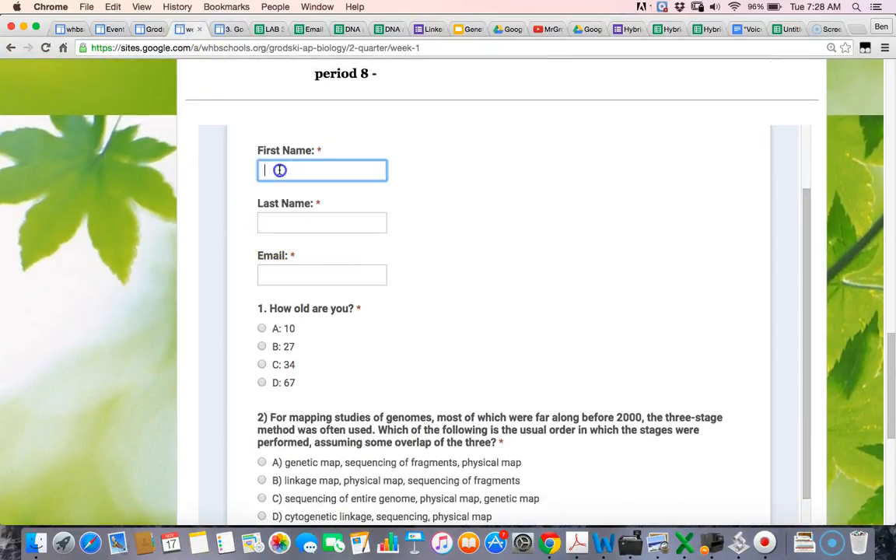
text(ben)
click(269, 221)
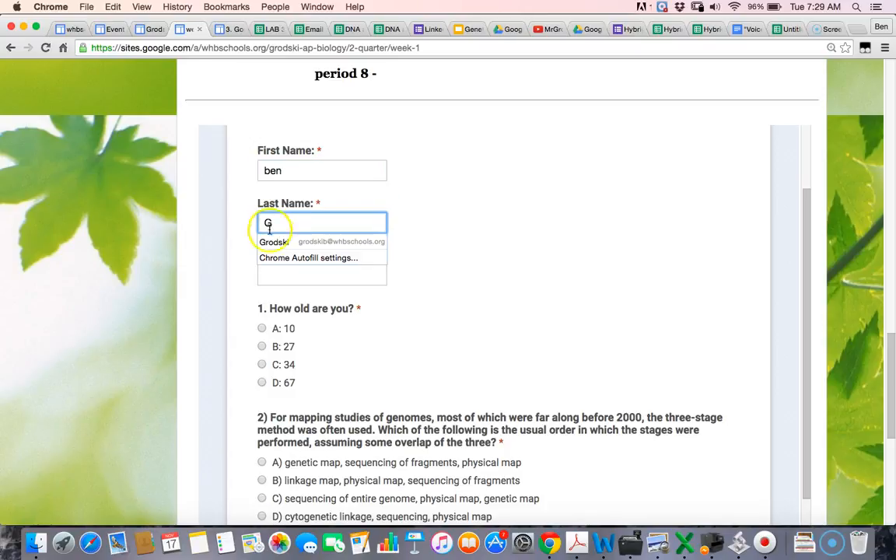
click(270, 239)
scroll(435, 325, down, 2)
Step: Answer B: 27 for age, choose D for the genome question, and submit
click(273, 327)
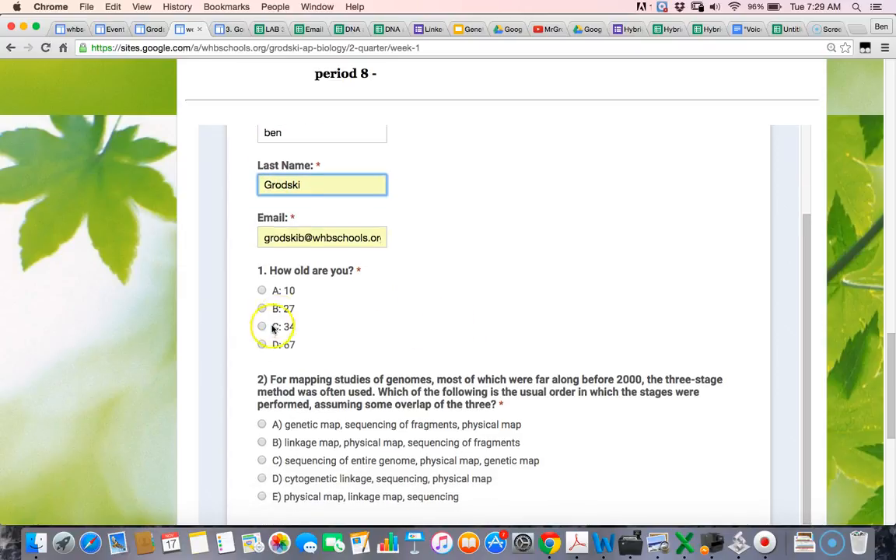
click(268, 290)
click(267, 308)
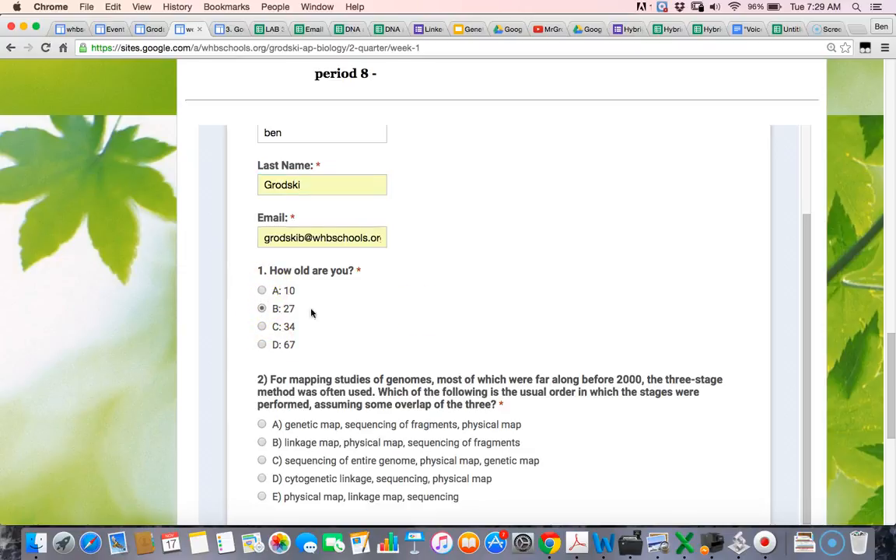
click(464, 309)
scroll(464, 310, down, 5)
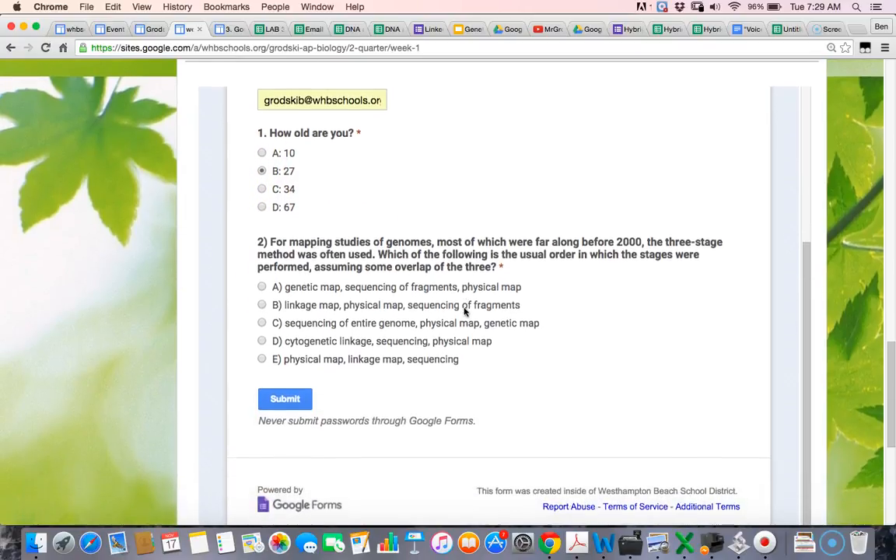
scroll(464, 311, down, 4)
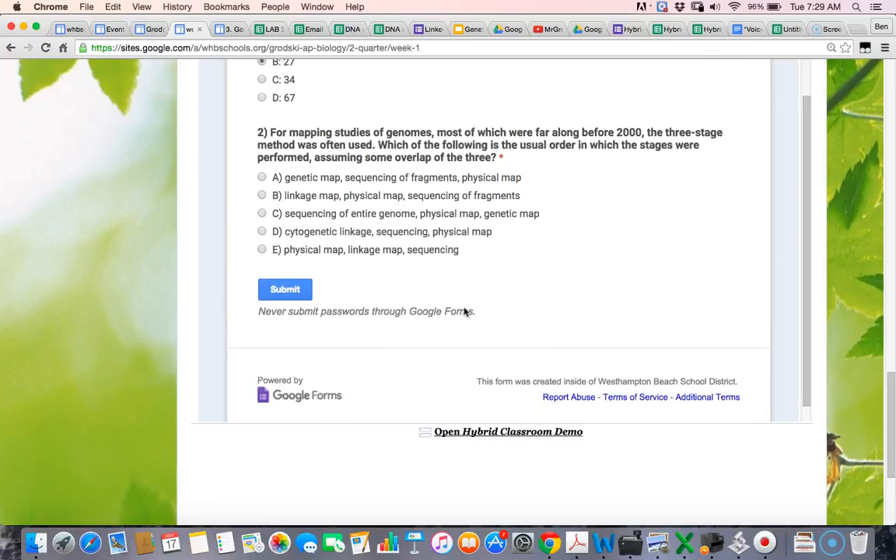
right_click(464, 309)
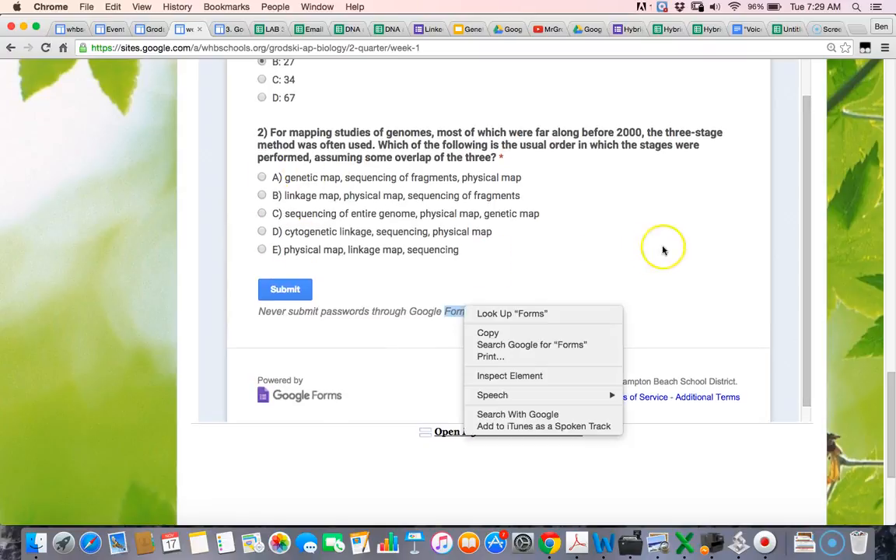
click(260, 231)
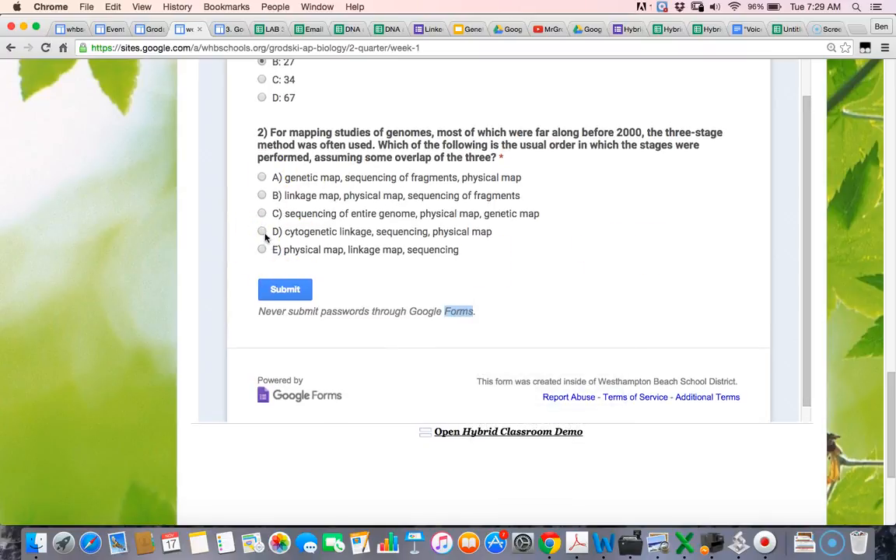
click(286, 289)
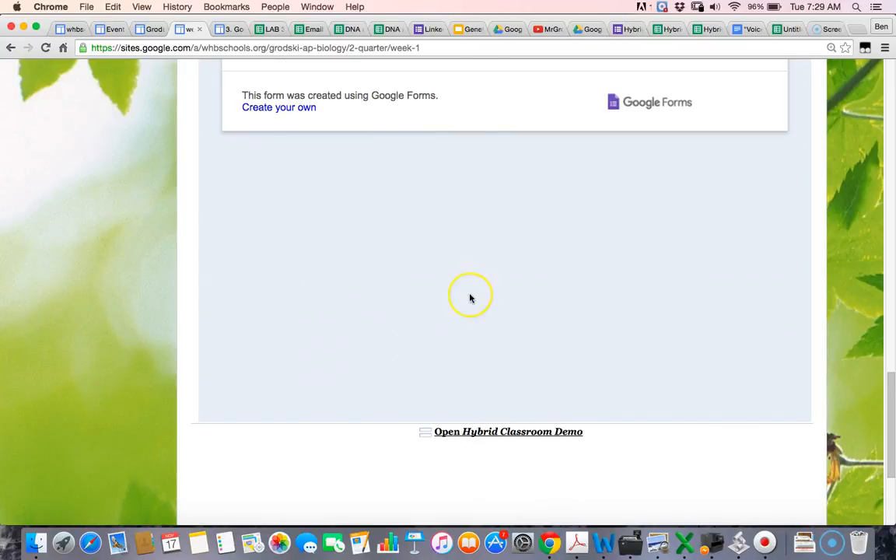
scroll(470, 298, up, 5)
scroll(470, 297, up, 2)
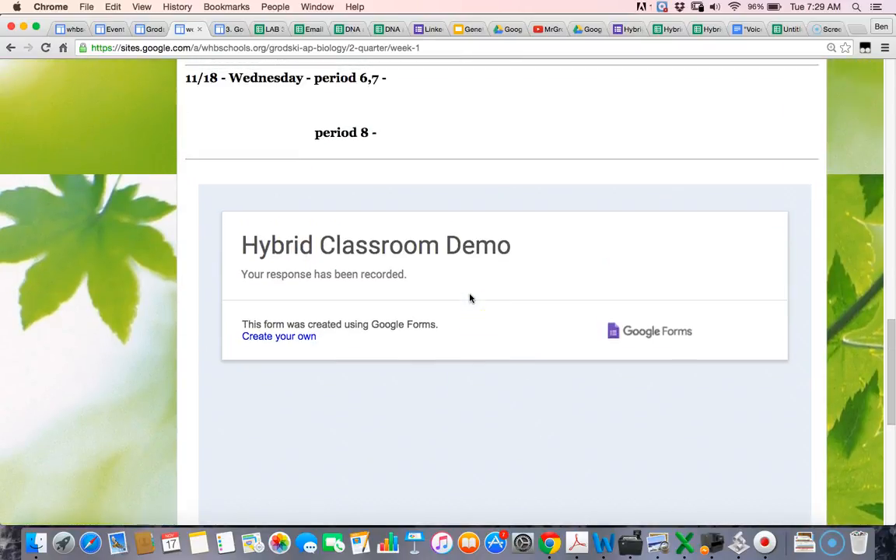
Step: Switch to the Hybrid Classroom Demo (Responses) sheet showing the test response in row 2
click(705, 31)
click(671, 31)
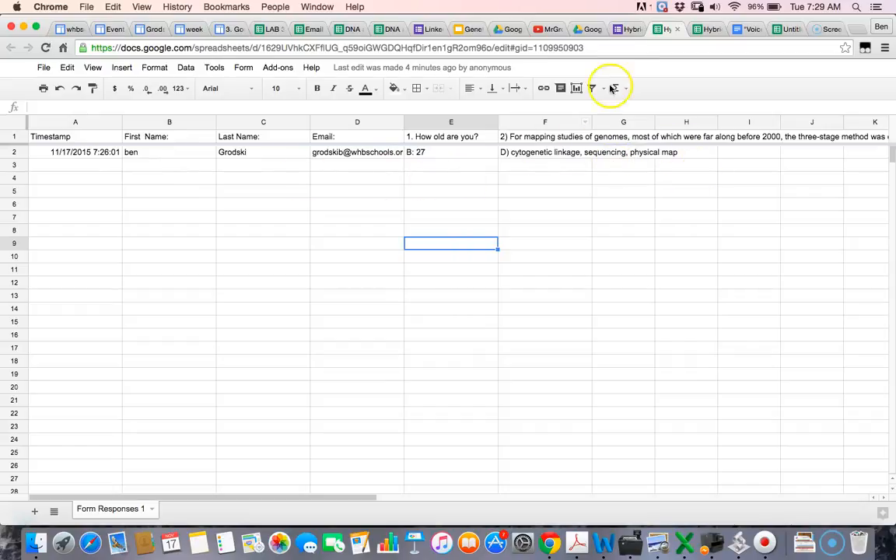
Step: Compare the form and responses file details in Drive, then open the Hybrid Classroom Demo (Responses) sheet
click(591, 30)
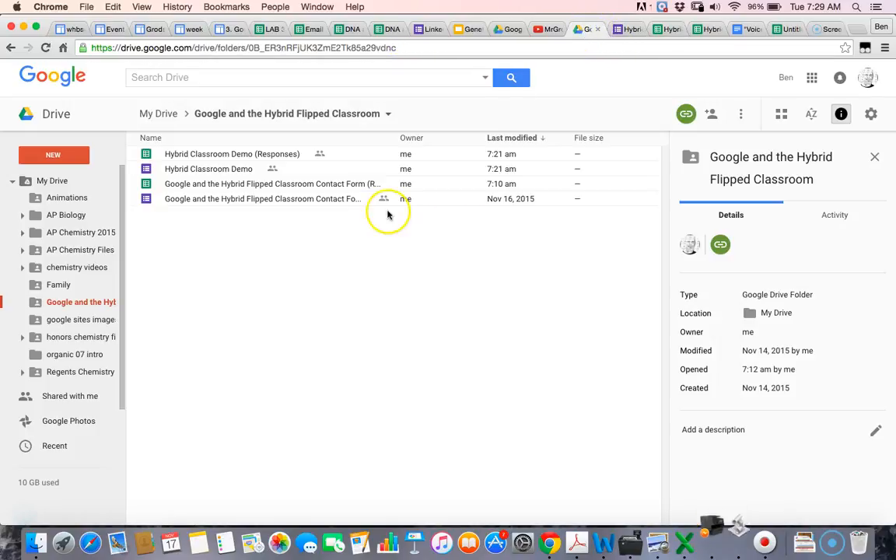
click(185, 171)
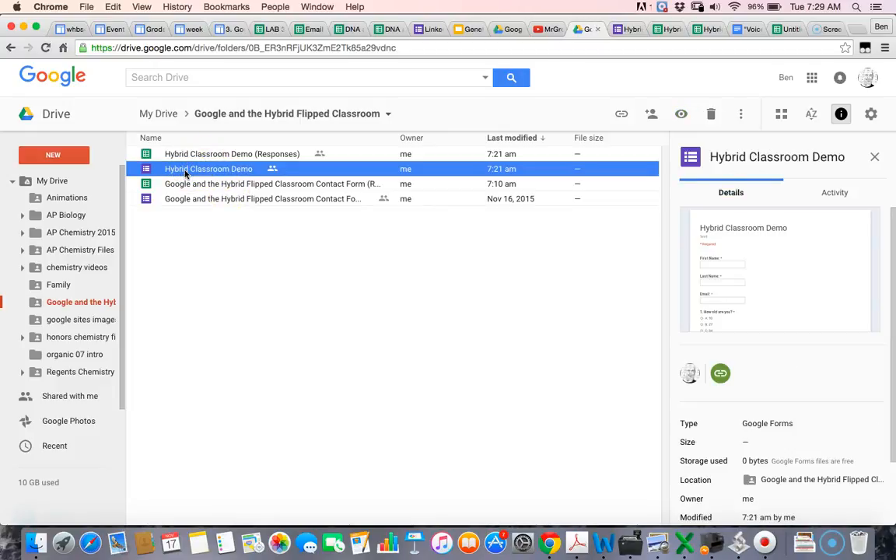
click(198, 155)
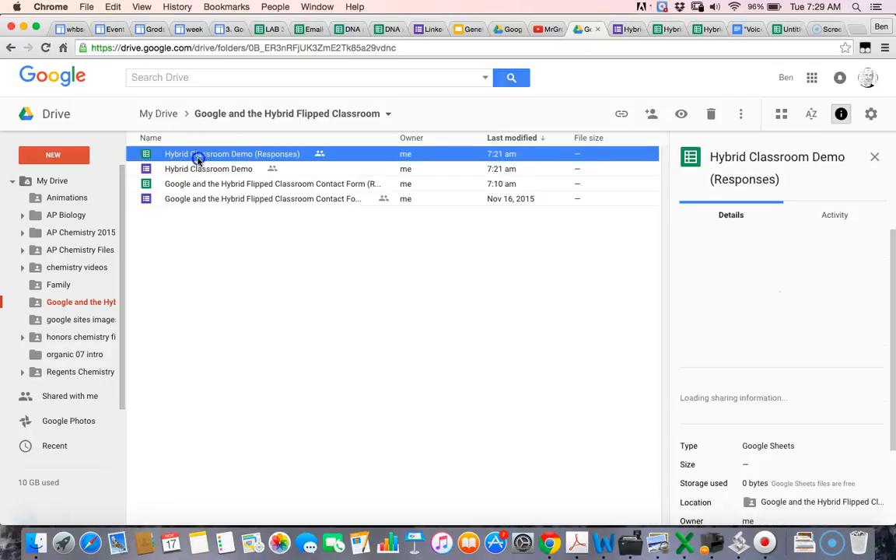
click(199, 170)
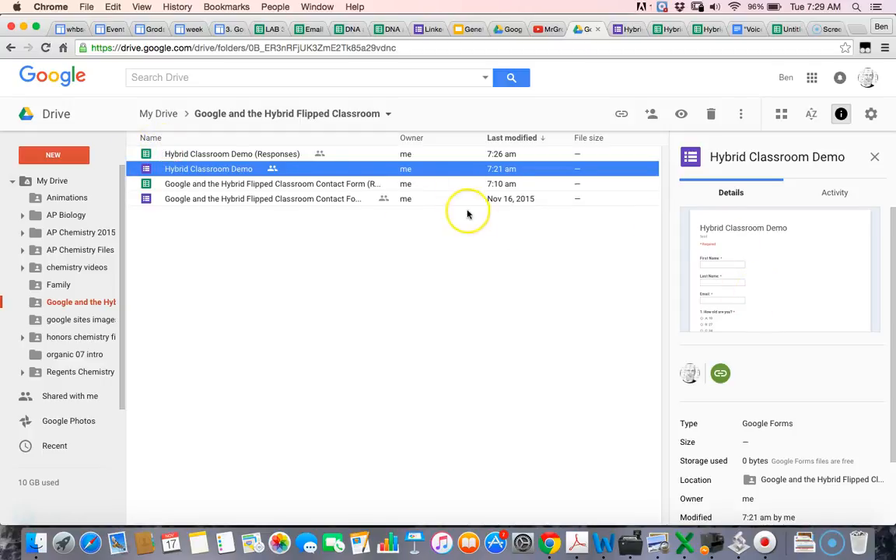
click(285, 156)
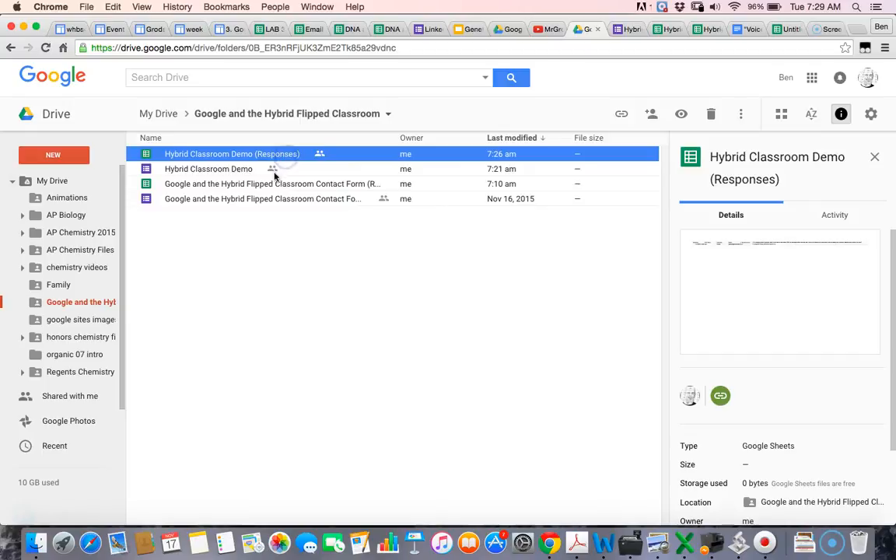
click(271, 170)
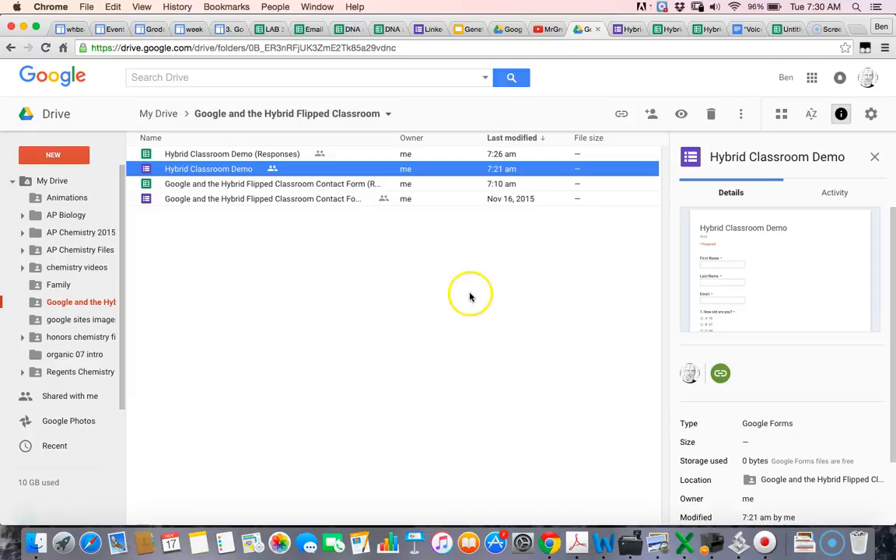
click(285, 156)
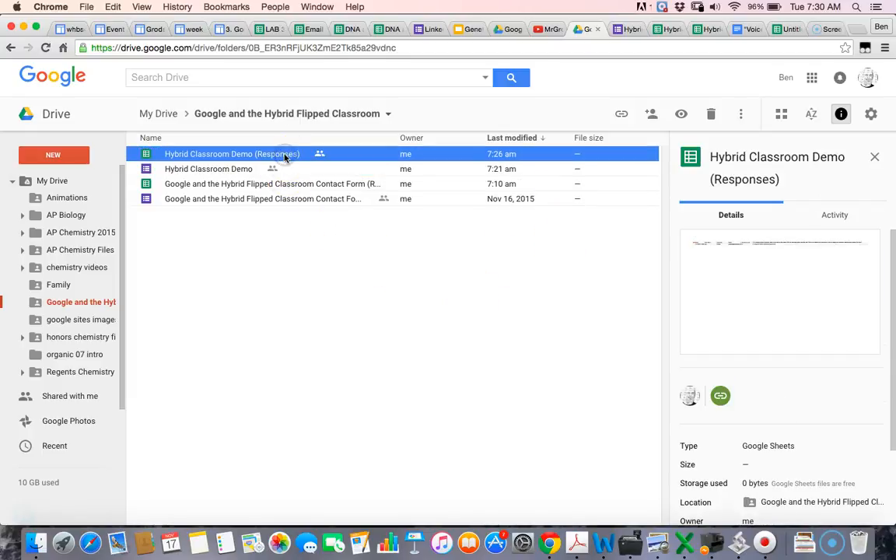
double_click(285, 156)
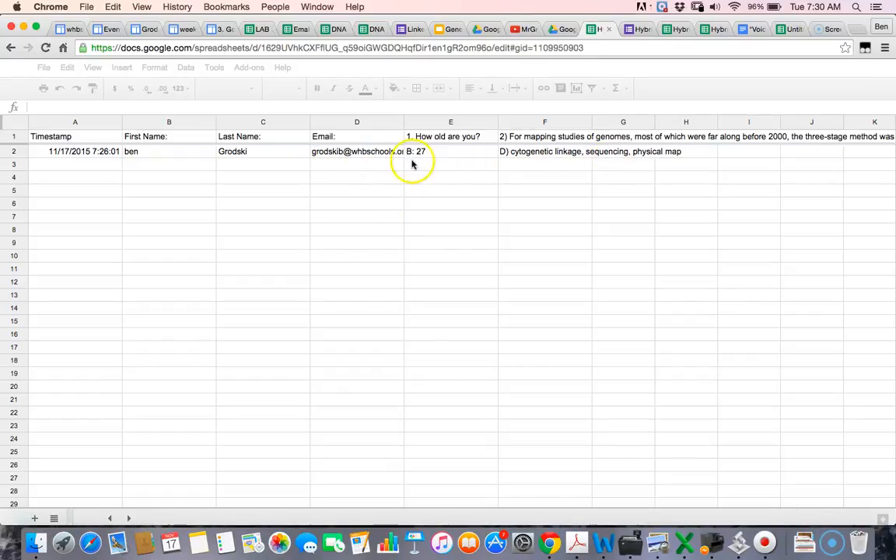
click(588, 155)
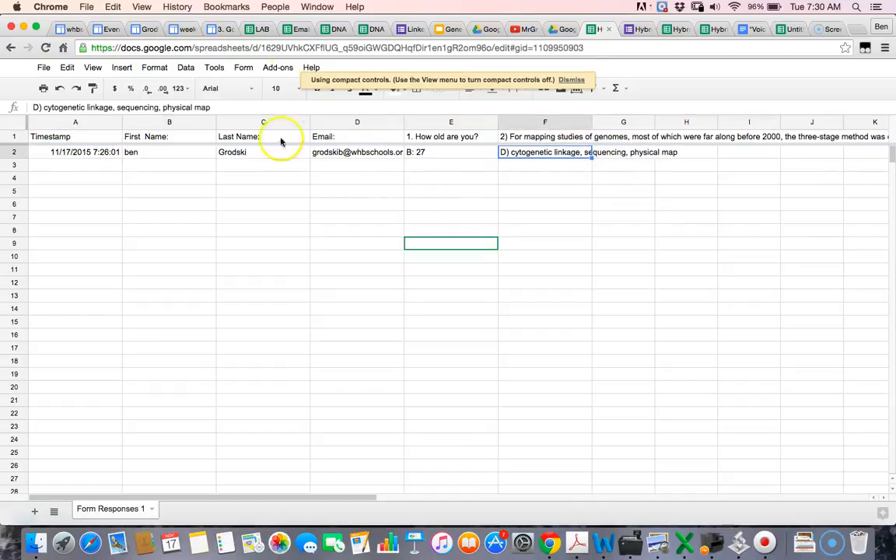
click(286, 67)
click(295, 122)
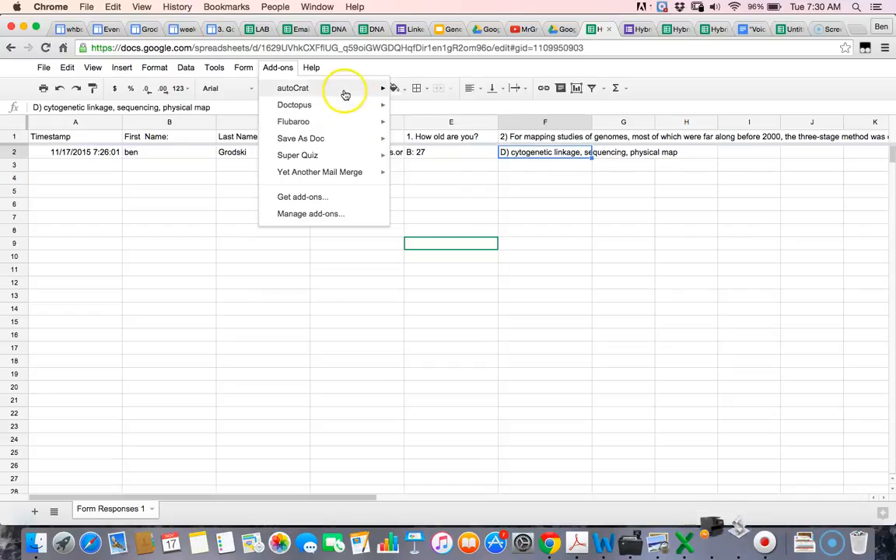
mouse_move(345, 92)
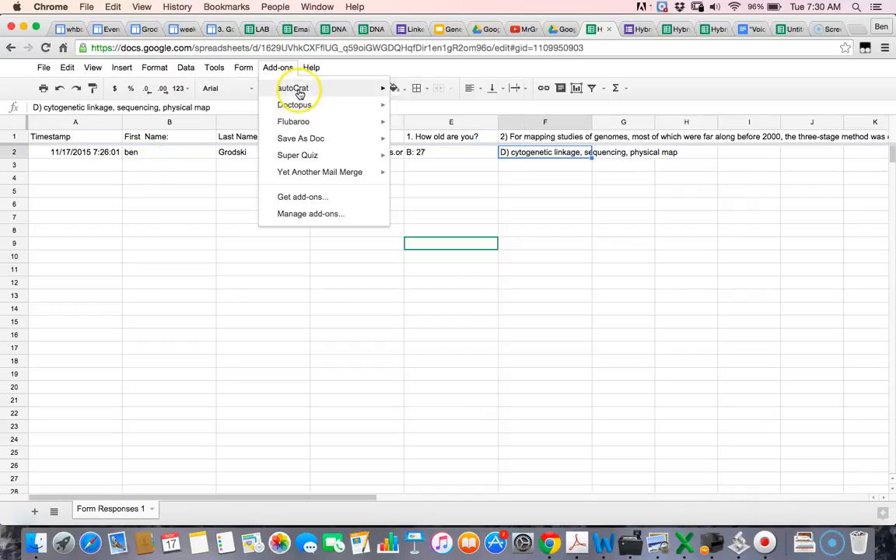
mouse_move(299, 94)
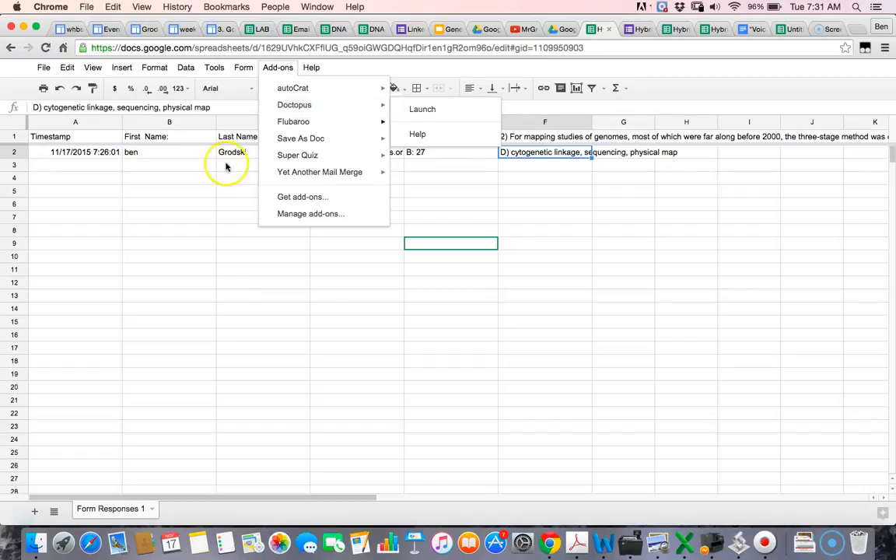
click(188, 204)
click(253, 207)
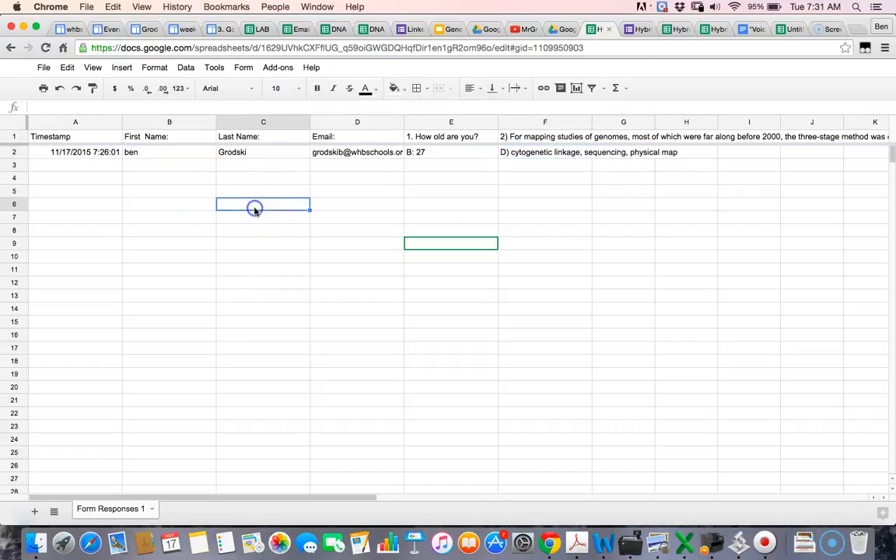
click(342, 204)
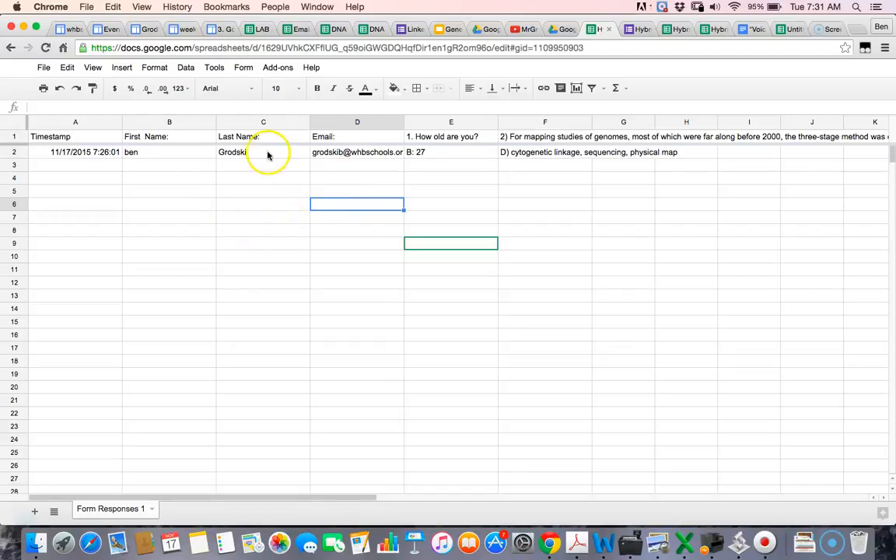
click(281, 69)
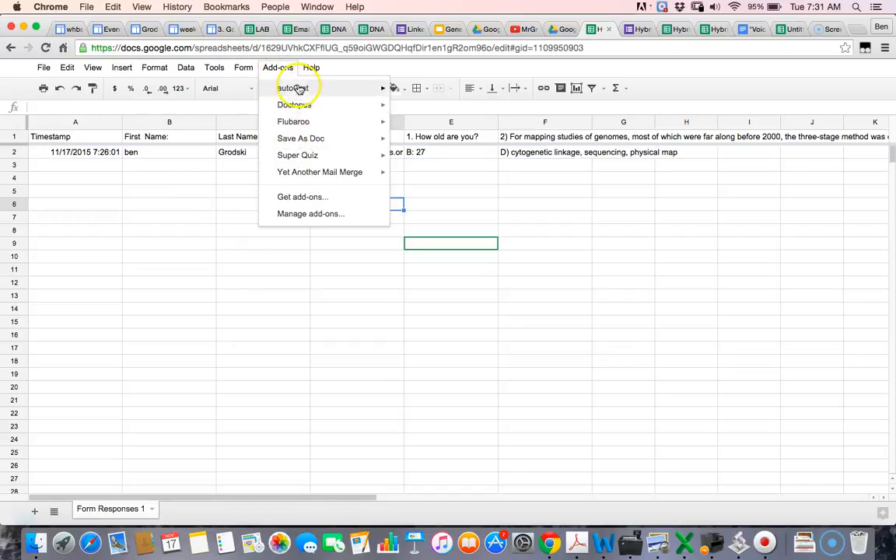
click(206, 153)
click(233, 152)
click(335, 152)
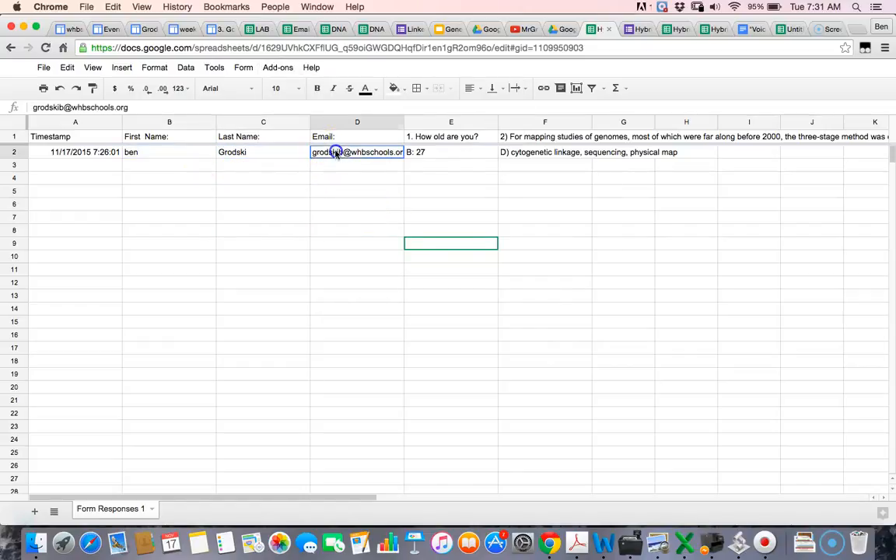